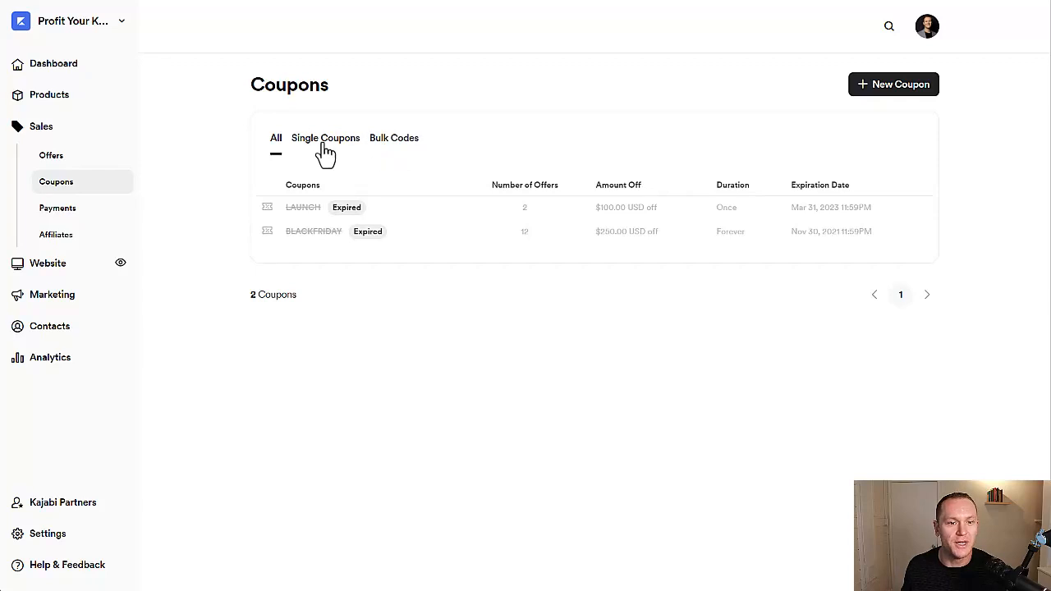
Start a new coupon of the Bulk Codes type and name it TEST.
left_click(890, 92)
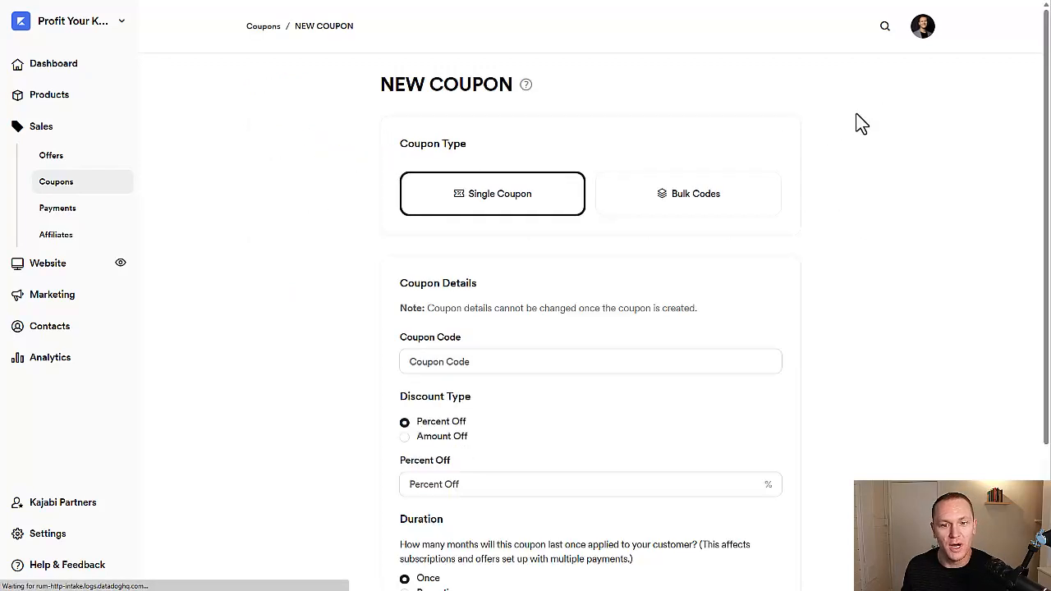
left_click(612, 200)
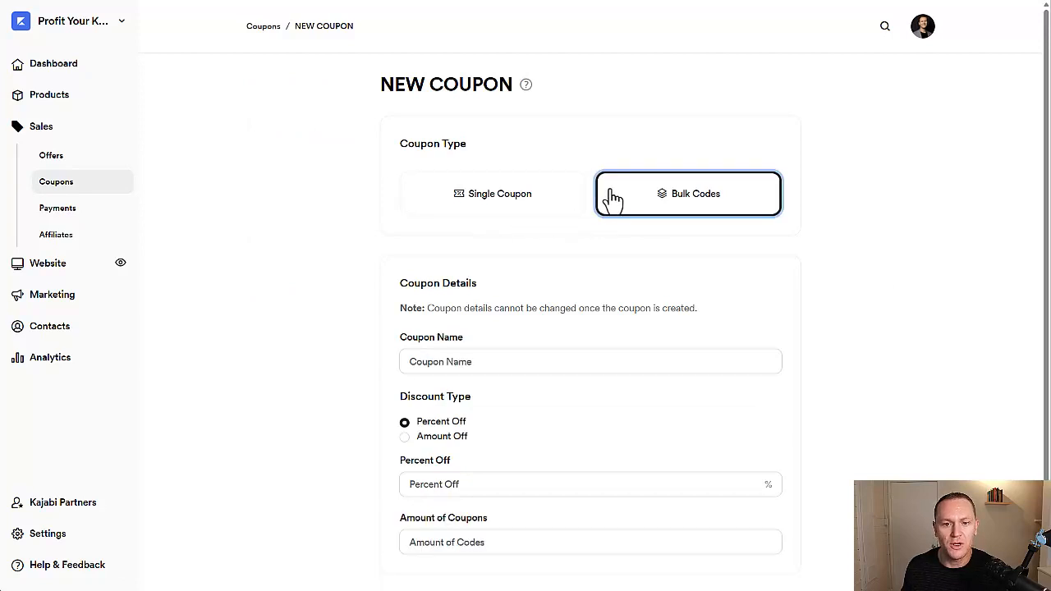
scroll(325, 280, "down", 1)
left_click(451, 323)
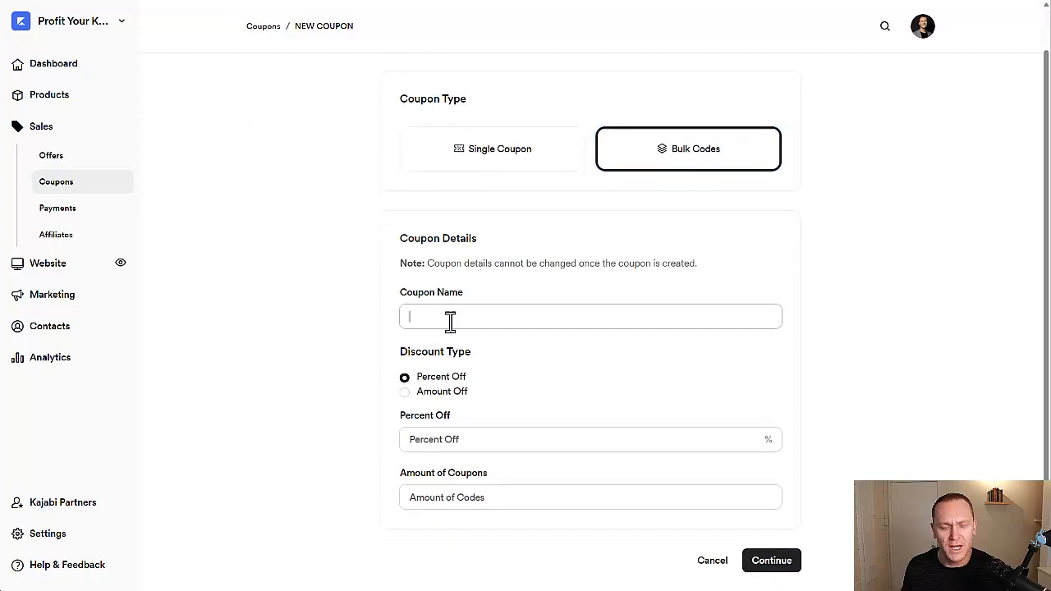
key("Caps_Lock")
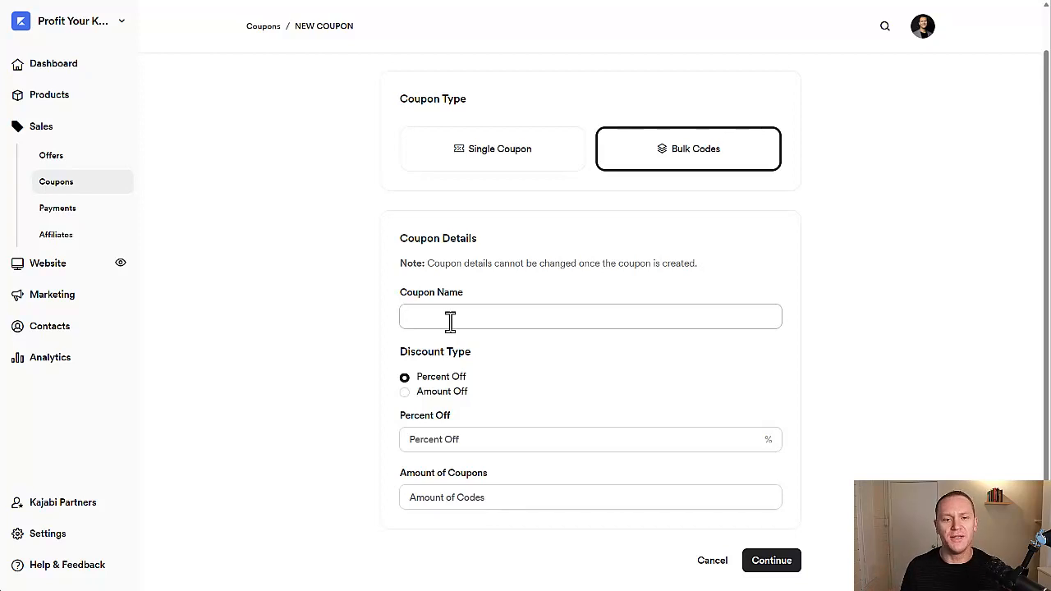
type("TEST")
Set the TEST coupon to 50 percent off with 50 codes and create it.
left_click(463, 438)
type("50")
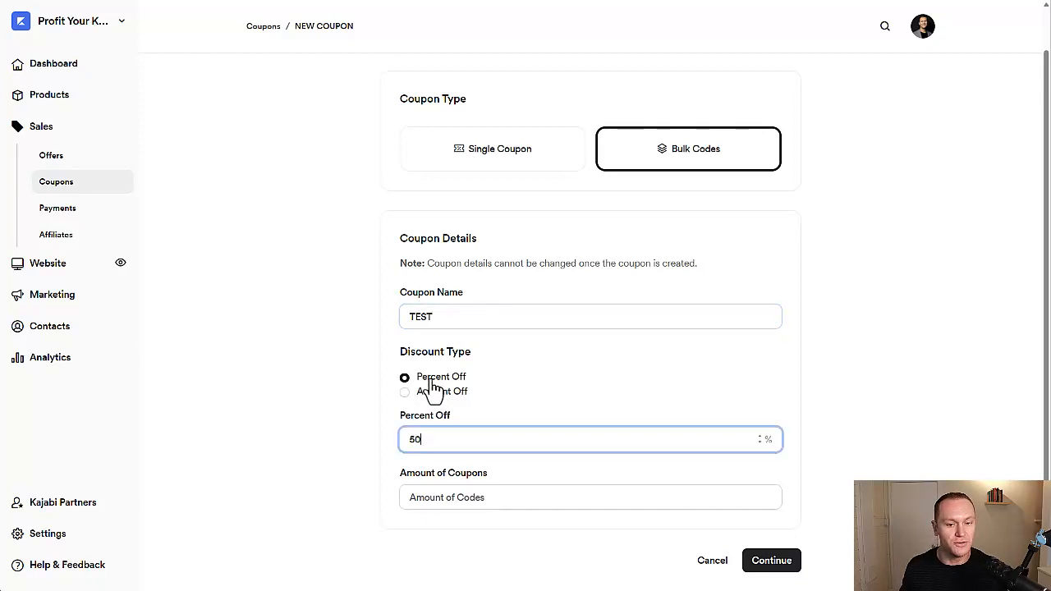
left_click(470, 498)
type("50")
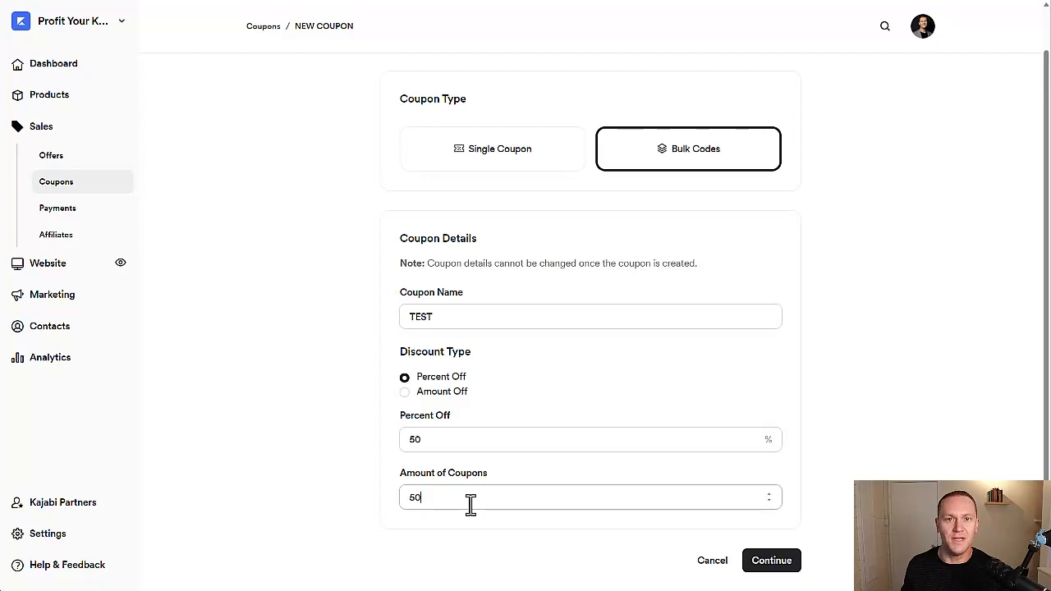
left_click(470, 499)
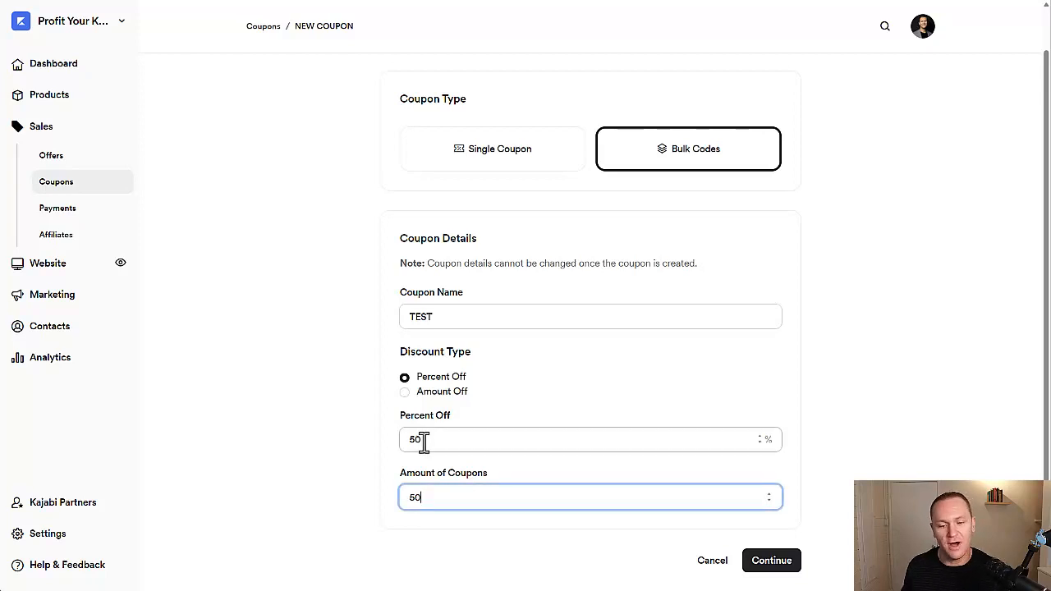
left_click(776, 565)
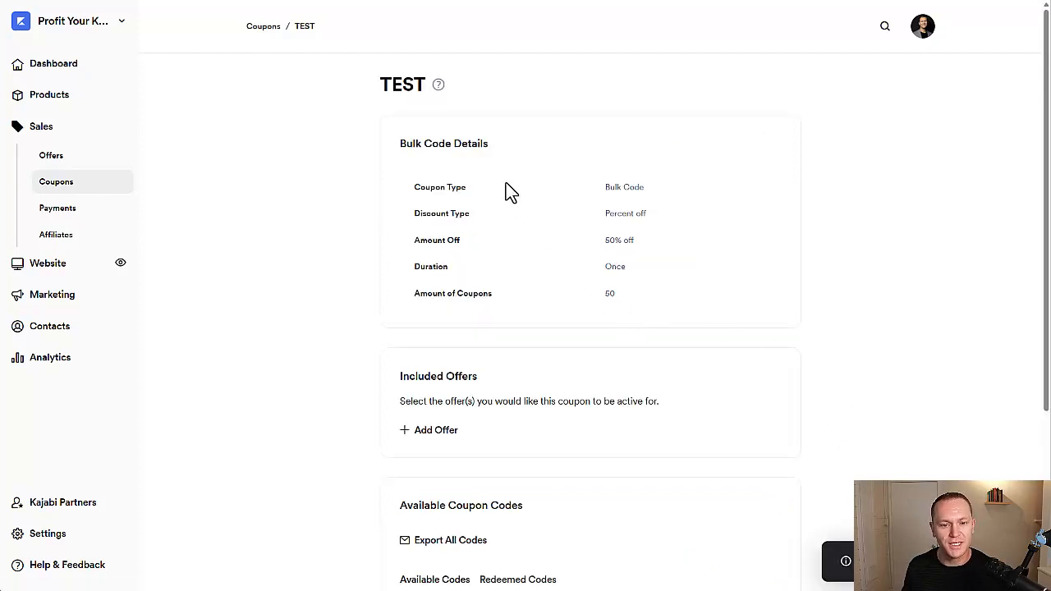
Look at the offers that can be included in the TEST coupon without selecting one.
scroll(246, 211, "down", 3)
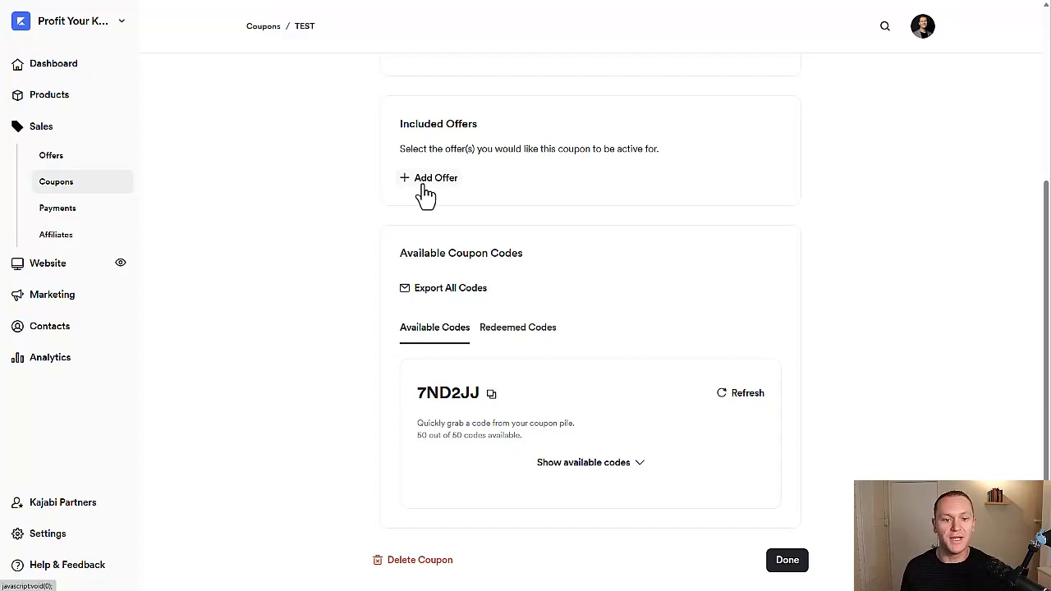
left_click(426, 186)
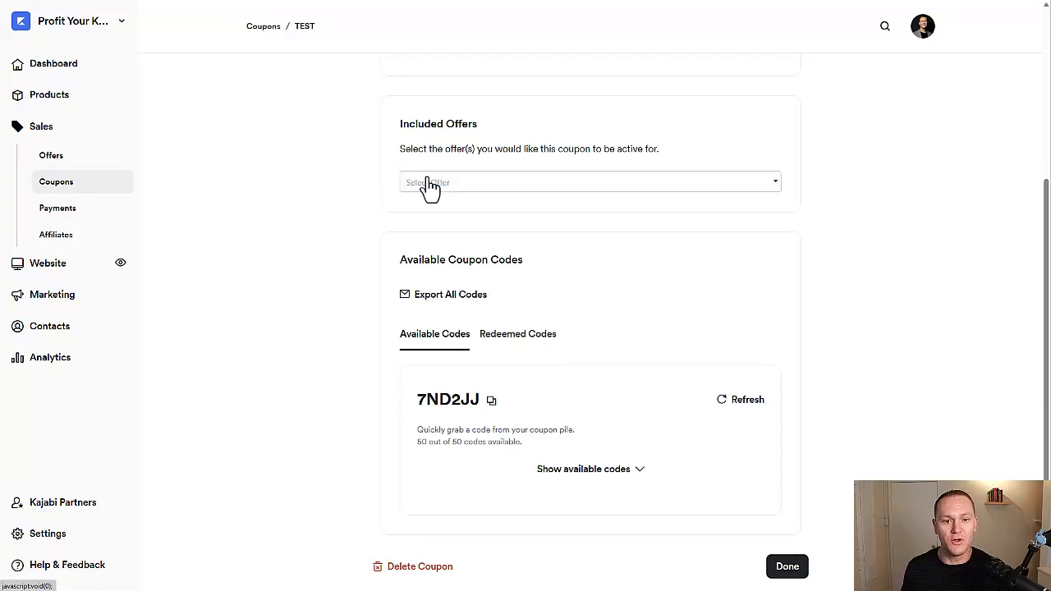
left_click(451, 182)
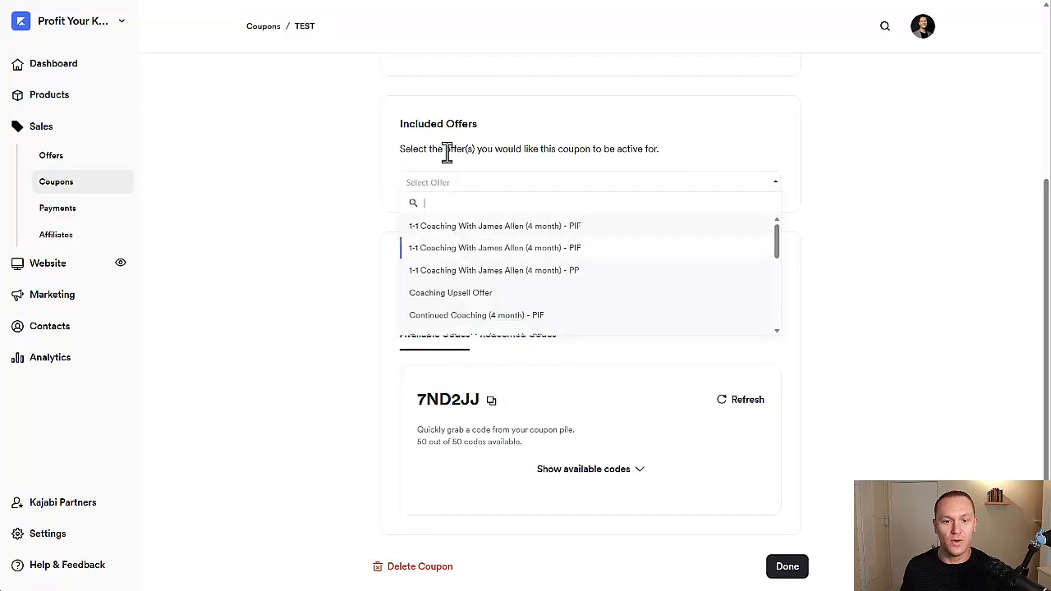
left_click(362, 236)
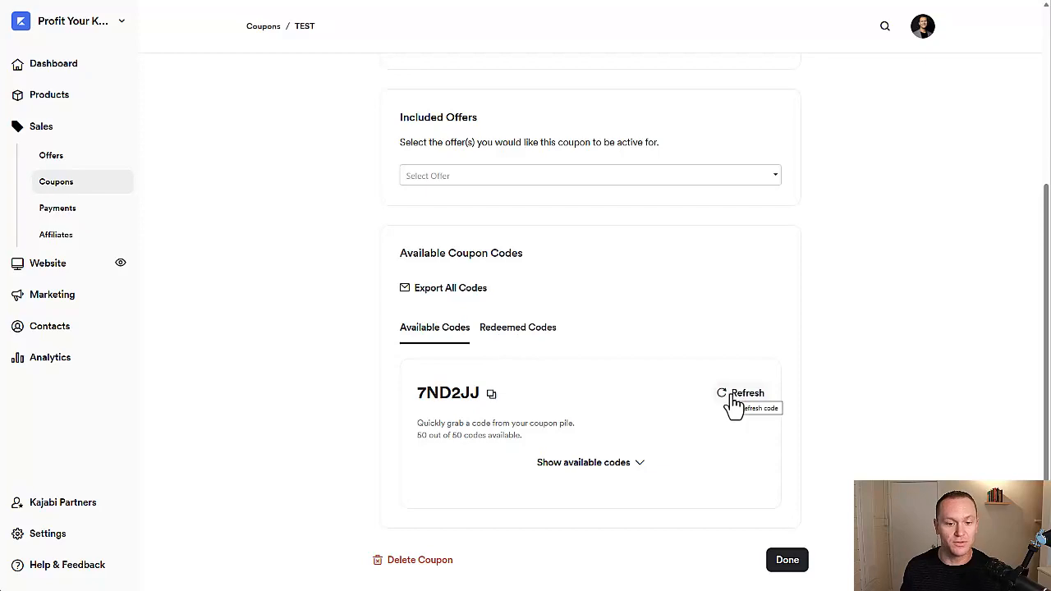
Show all available codes of the TEST coupon and look through them.
left_click(616, 472)
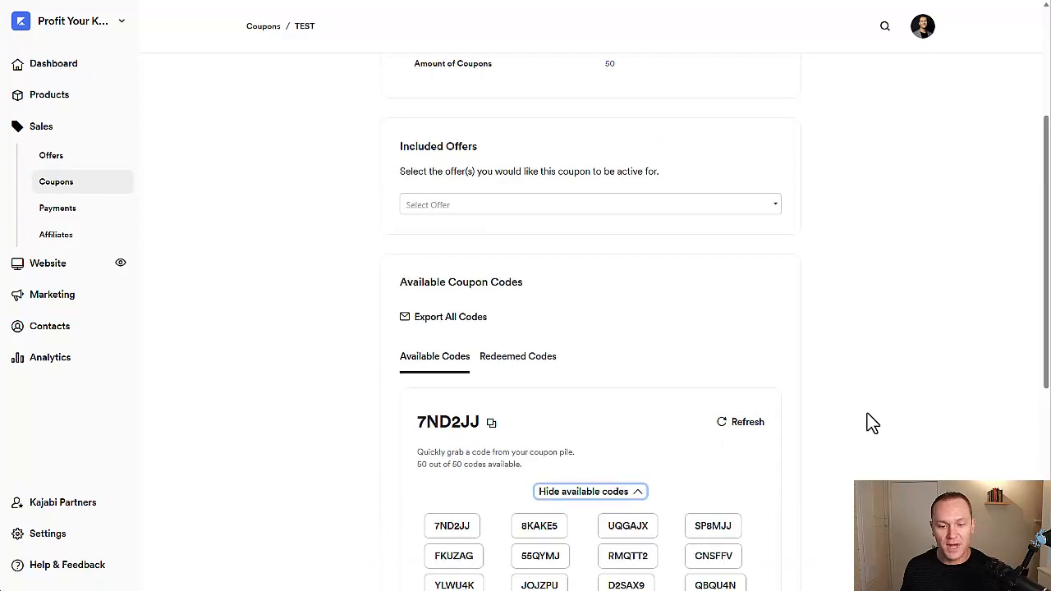
scroll(854, 423, "down", 5)
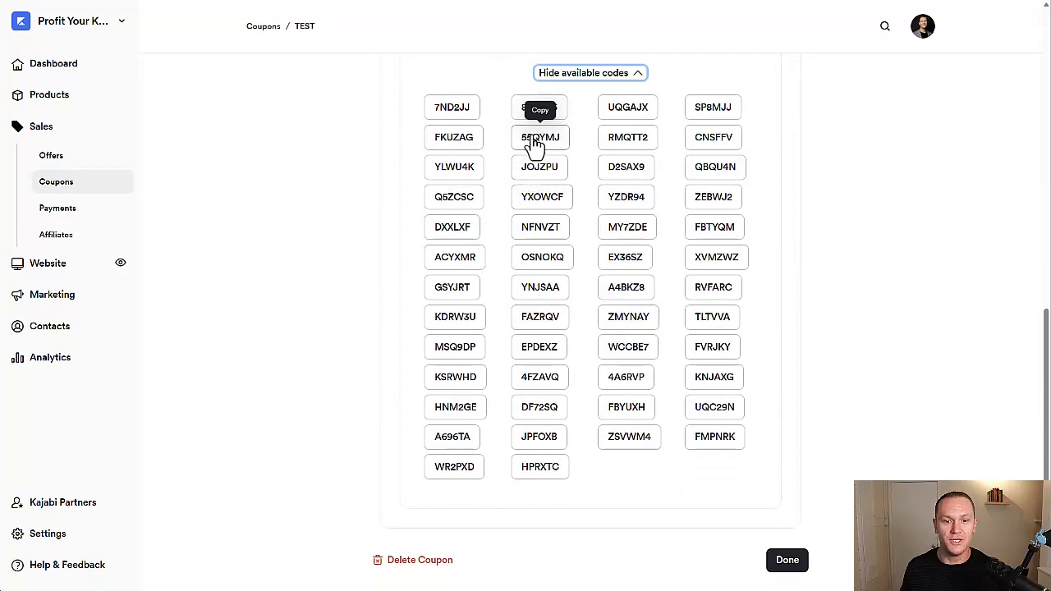
scroll(274, 331, "up", 4)
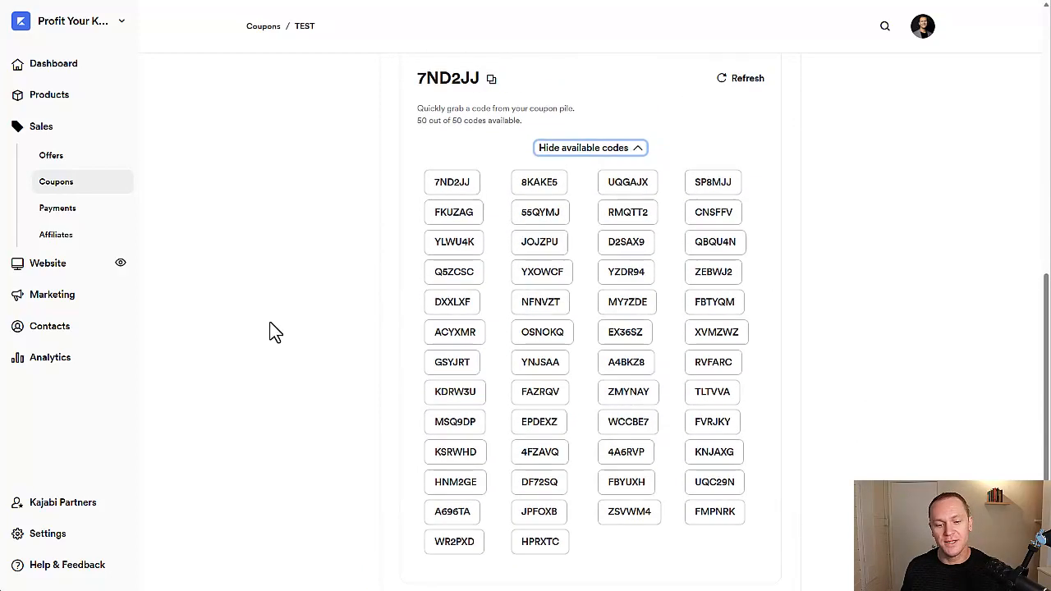
scroll(277, 327, "down", 1)
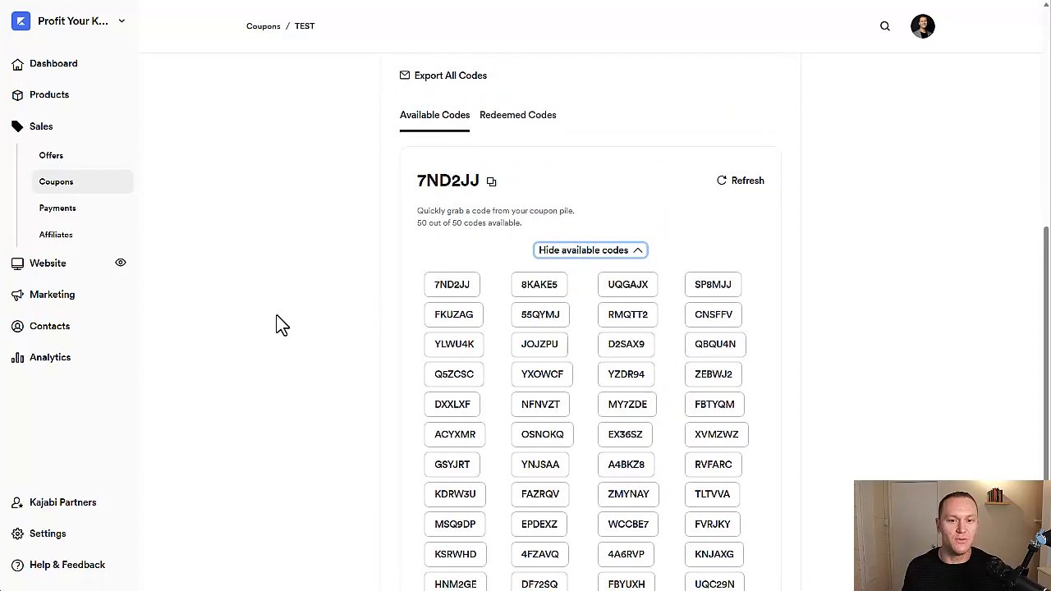
Delete the TEST bulk coupon.
scroll(278, 325, "down", 2)
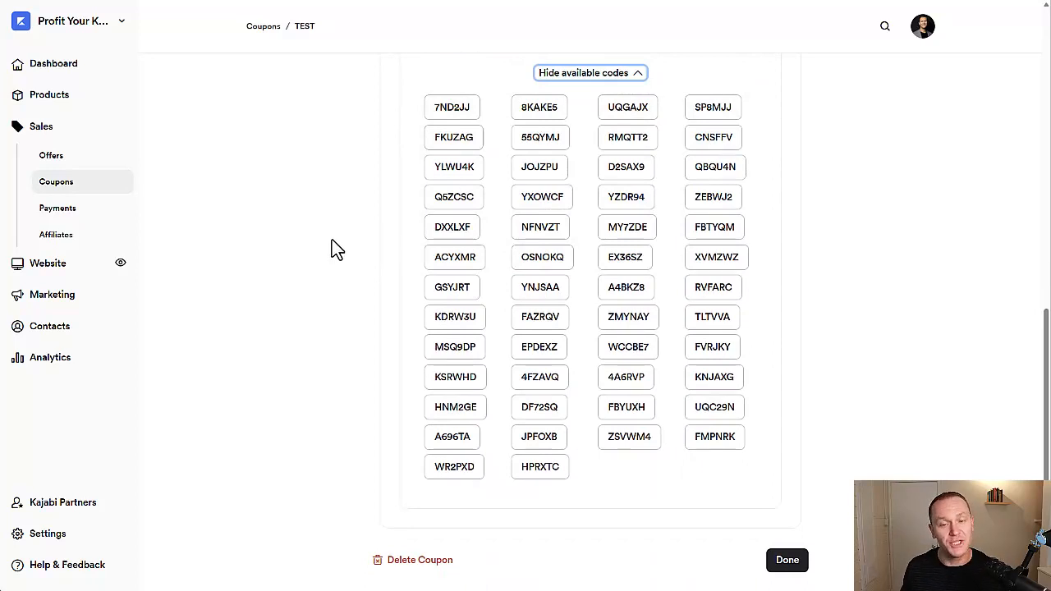
left_click(418, 571)
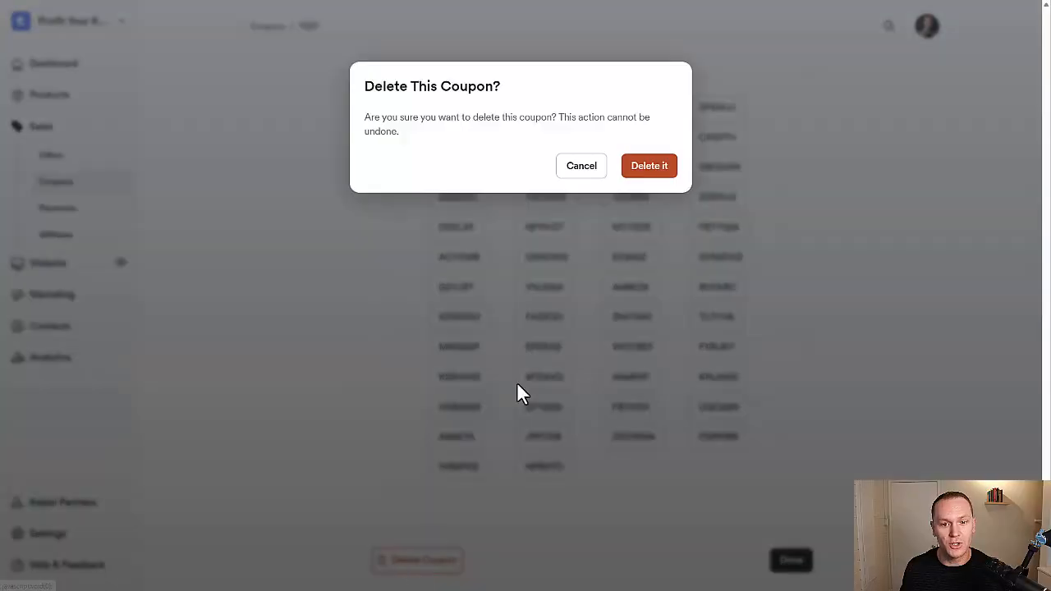
left_click(647, 184)
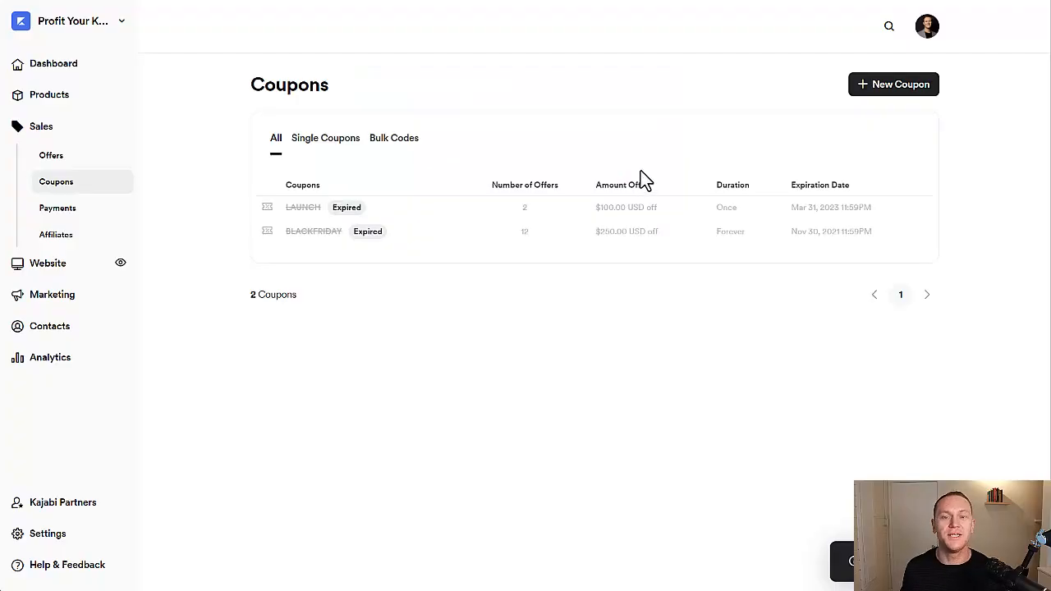
Start a new single coupon with the code BLACKFRIDAY and a discount of 50 percent off.
left_click(873, 92)
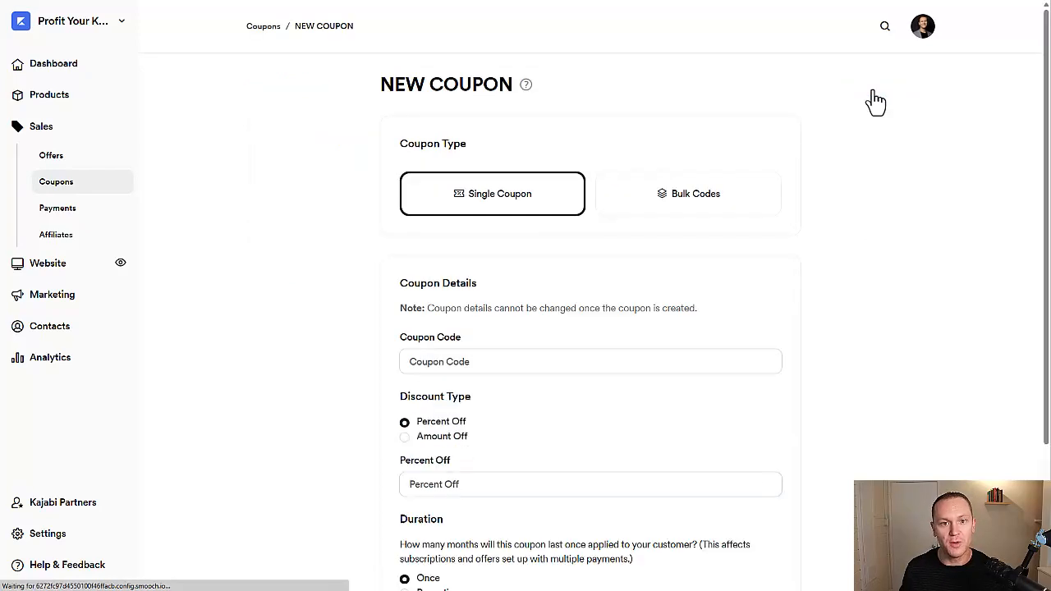
scroll(450, 182, "down", 2)
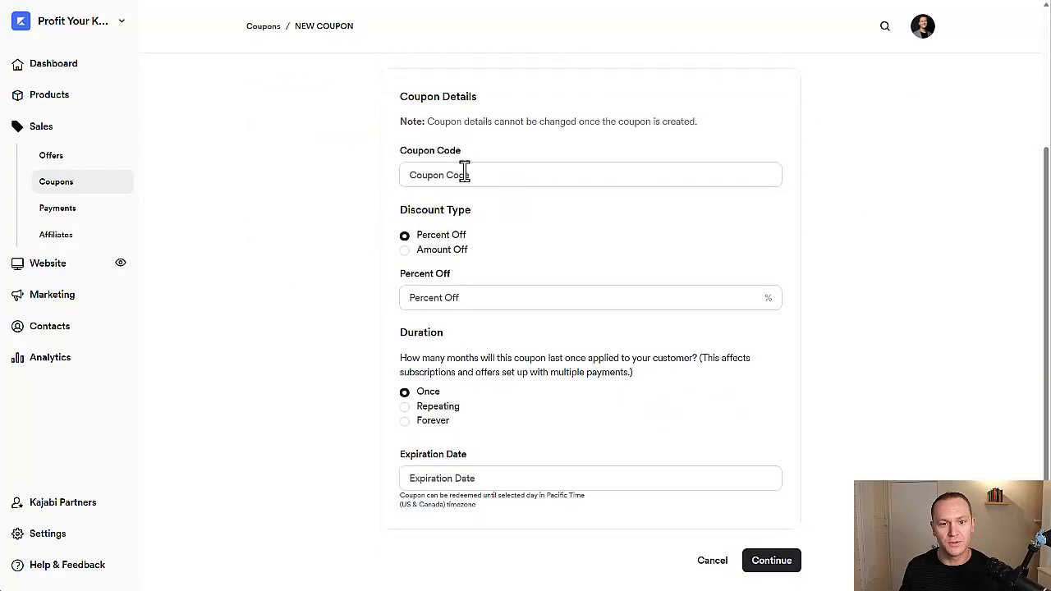
left_click(526, 179)
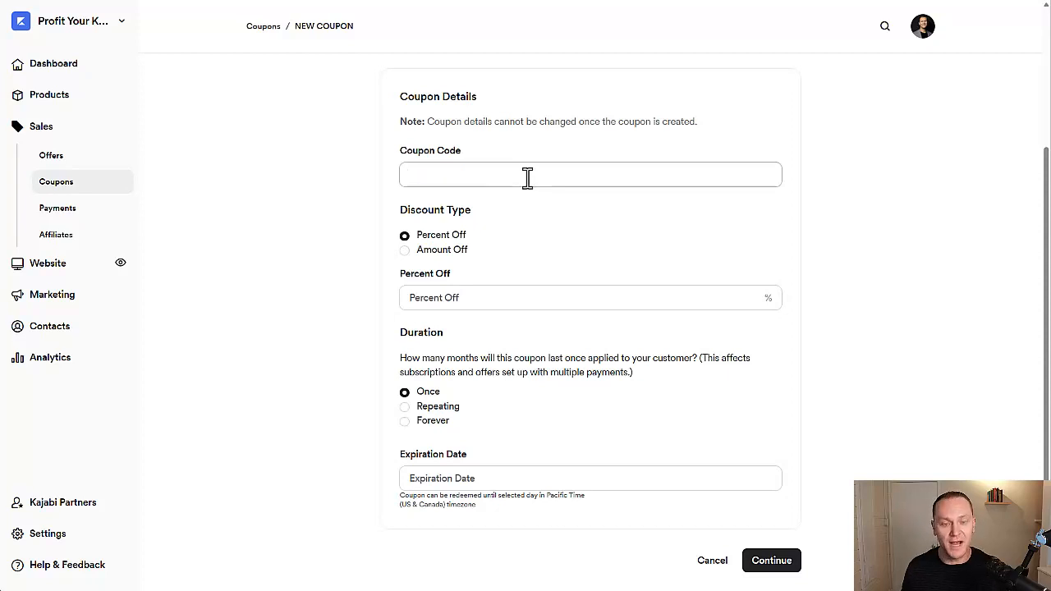
type("BLACK")
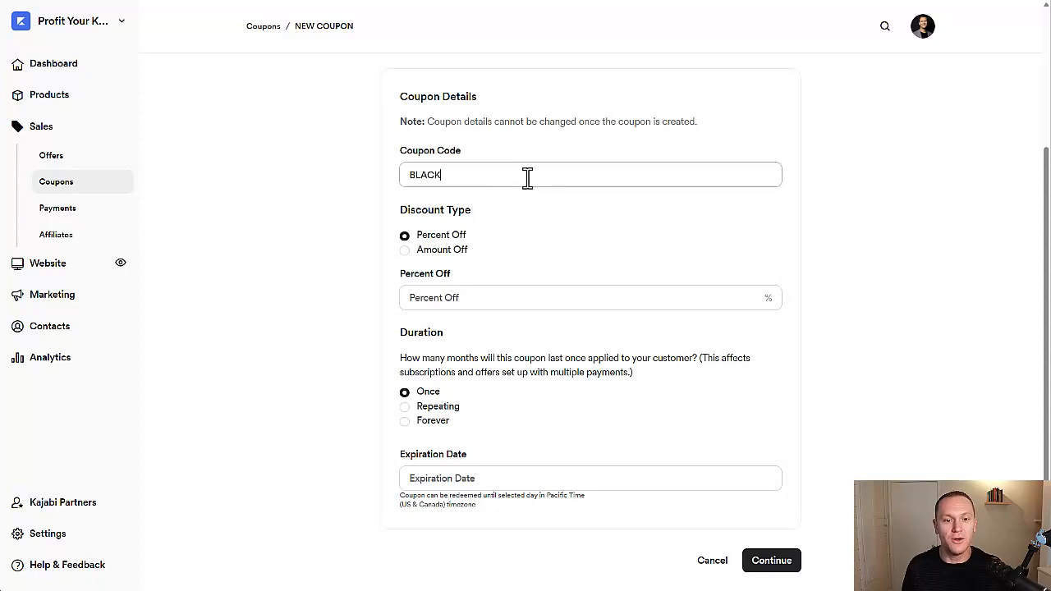
type("FRIDAY")
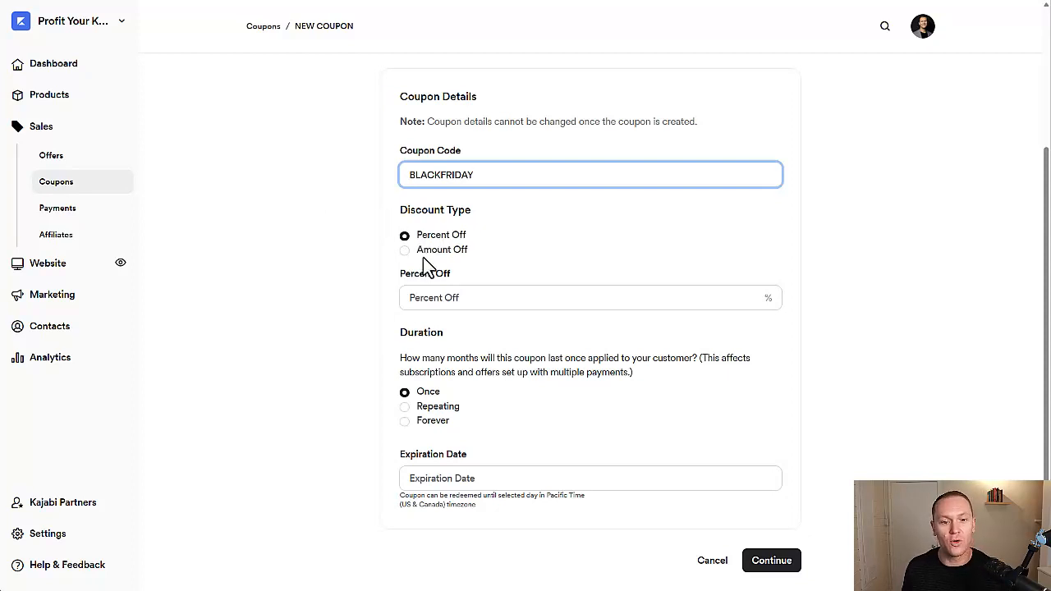
left_click(437, 295)
type("50")
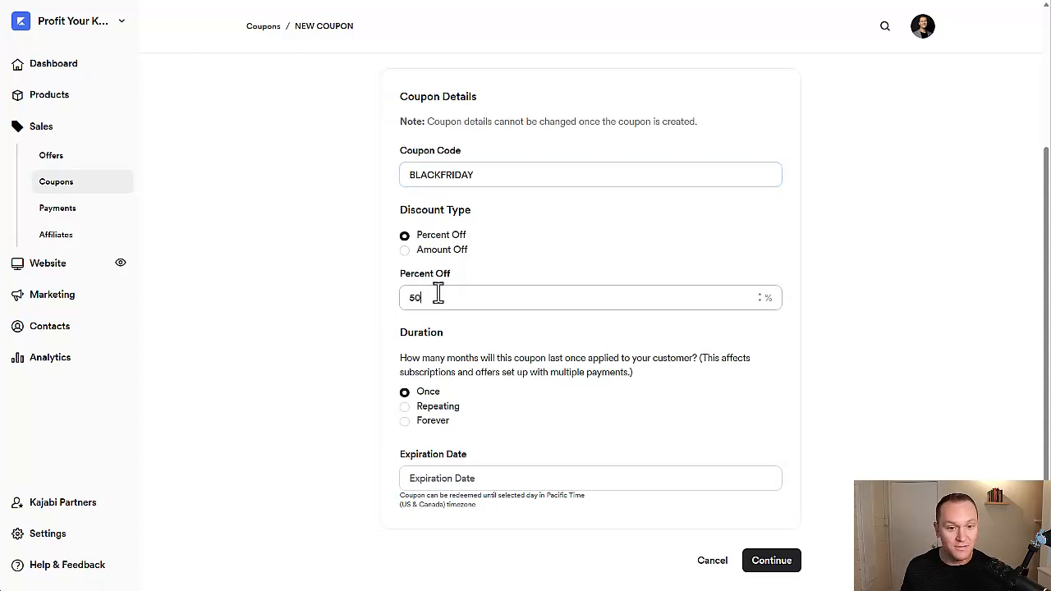
left_click(324, 315)
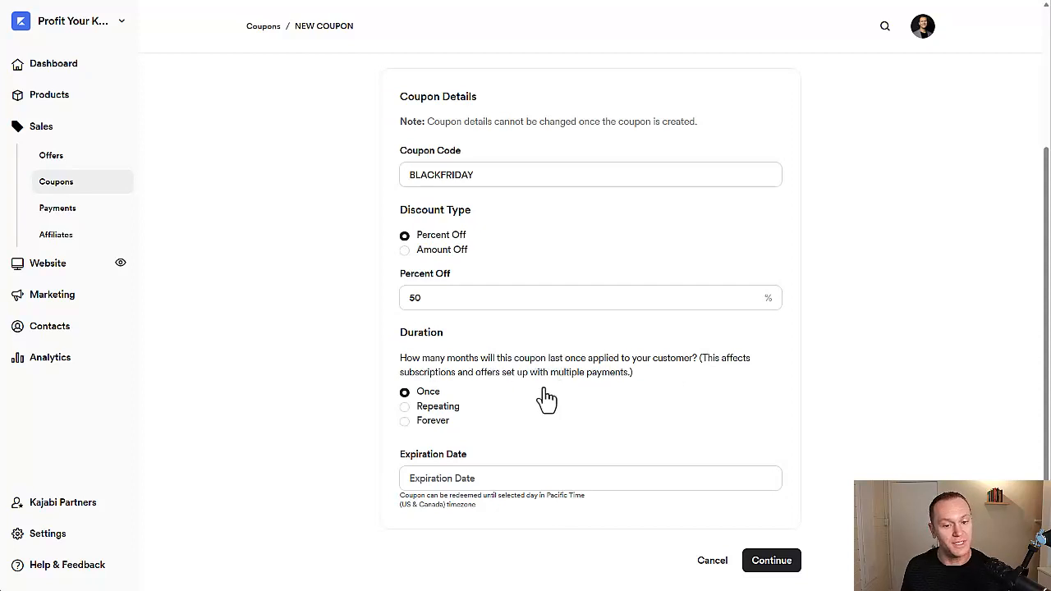
Try the Repeating and Forever durations for the coupon and return the duration to Once.
left_click(406, 407)
scroll(411, 423, "down", 1)
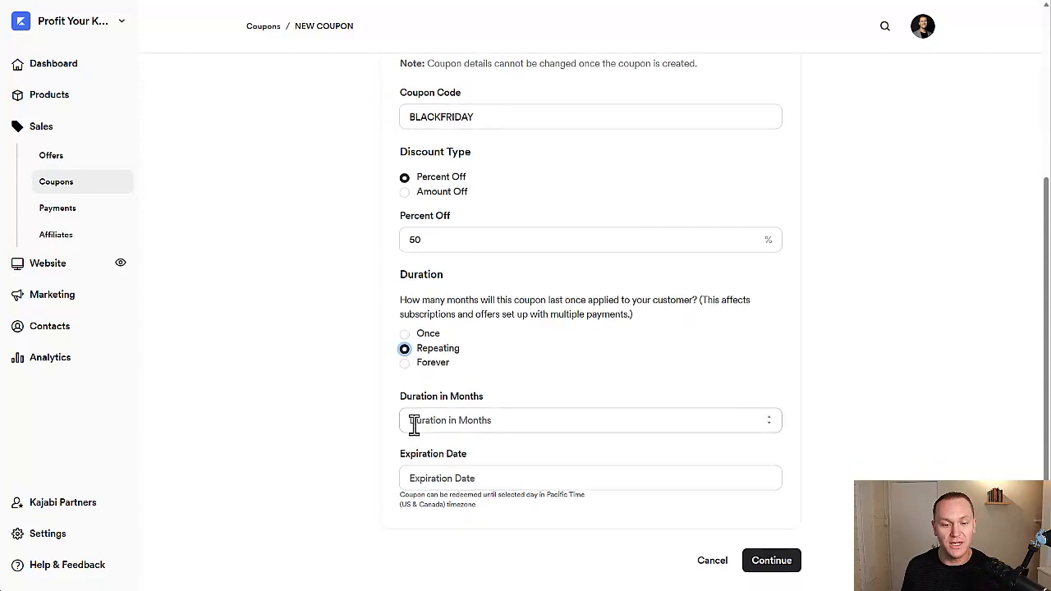
left_click(405, 364)
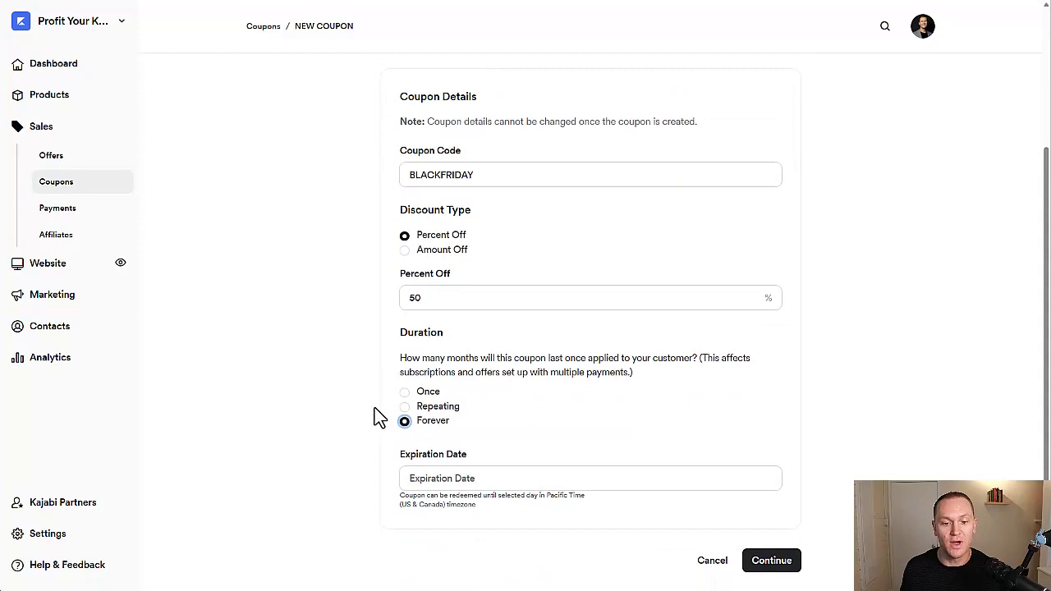
left_click(405, 392)
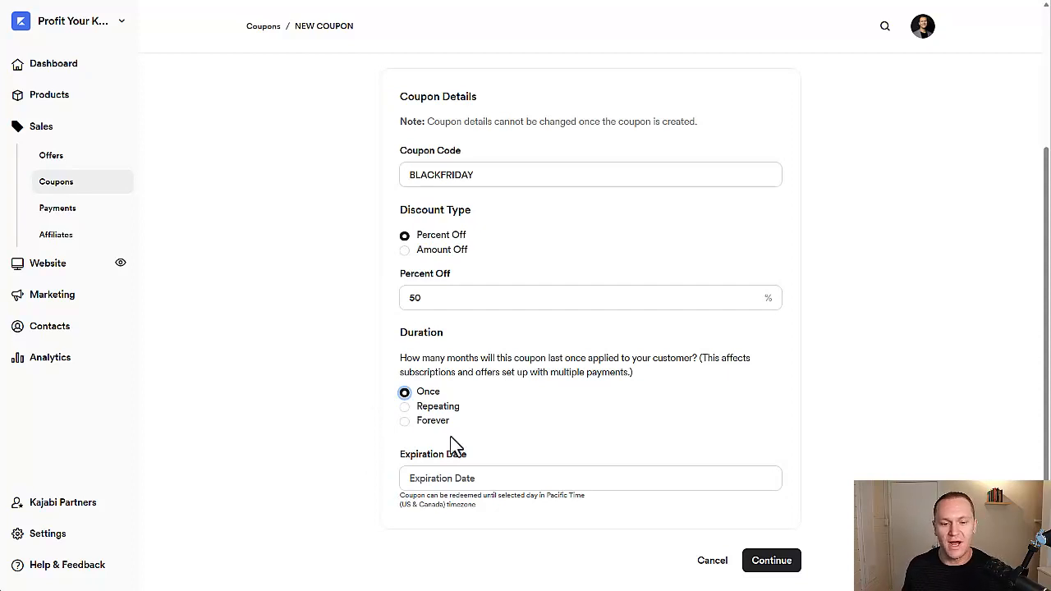
View the expiration date calendar, leave the date empty, and try to create the BLACKFRIDAY coupon.
left_click(451, 480)
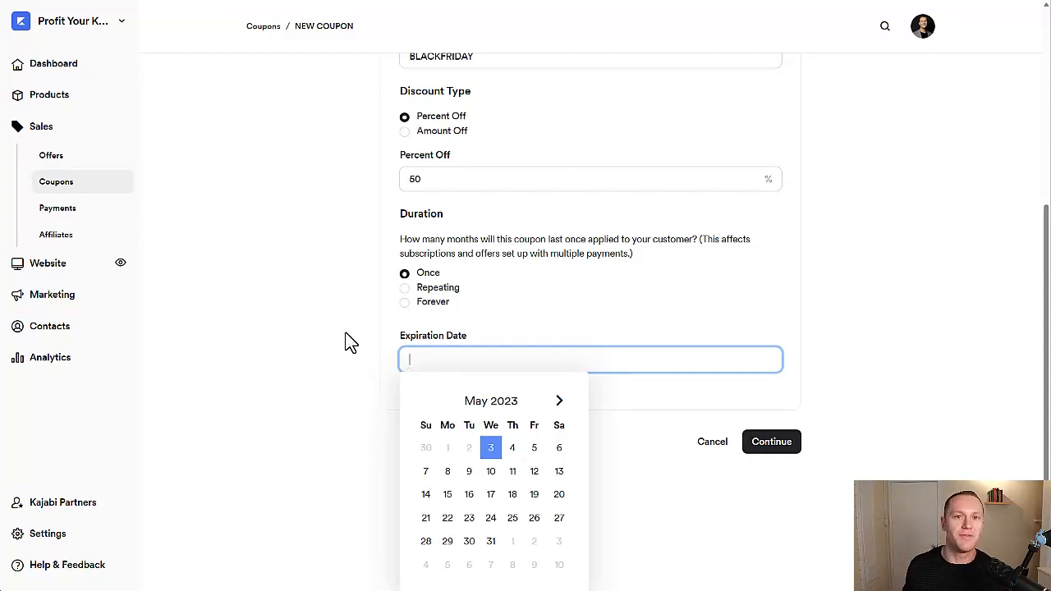
scroll(345, 341, "up", 4)
scroll(345, 341, "down", 2)
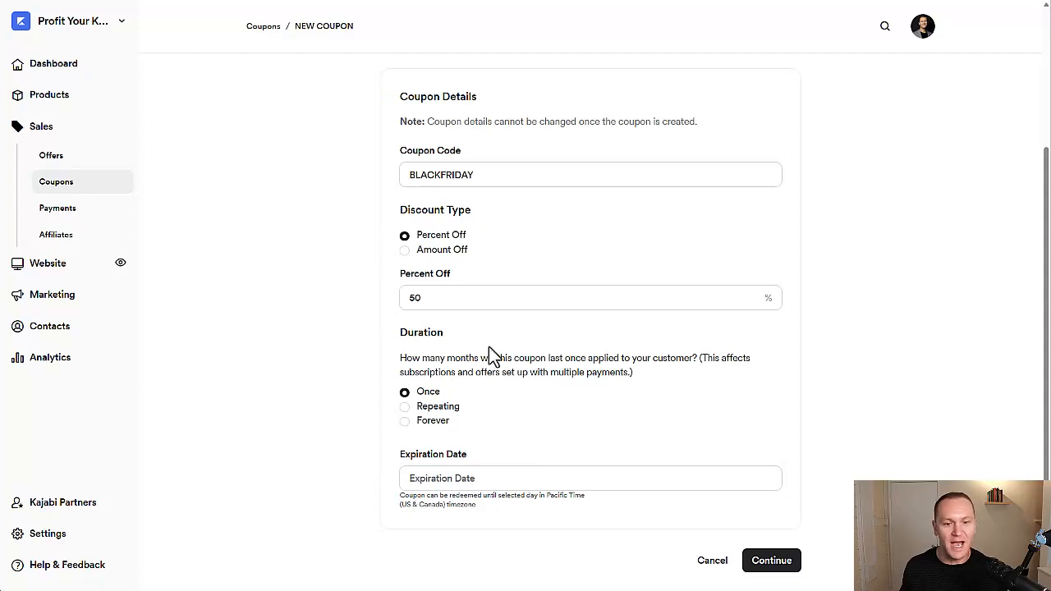
left_click(772, 566)
scroll(305, 402, "down", 3)
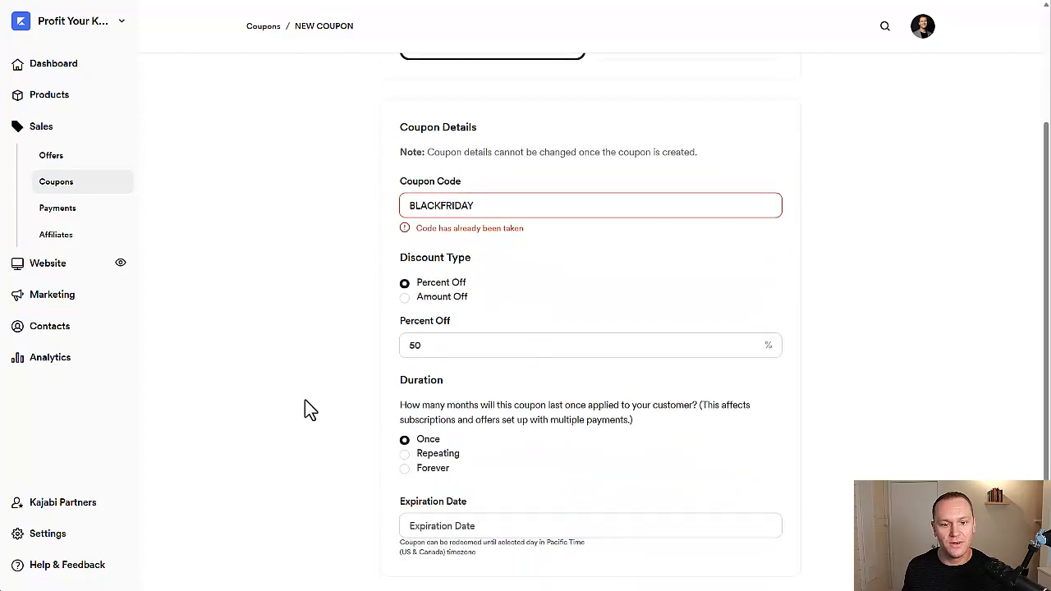
Change the coupon code to SUMMER25, set the discount to 25 percent off, and create the coupon.
double_click(497, 185)
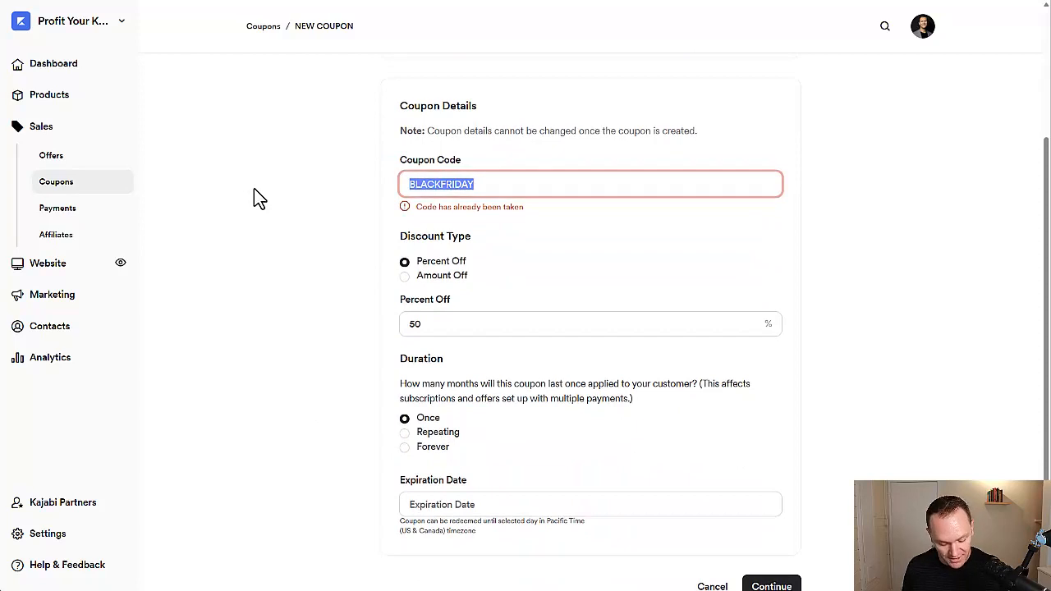
type("SUMMER25")
key("Tab")
key("Tab")
type("25")
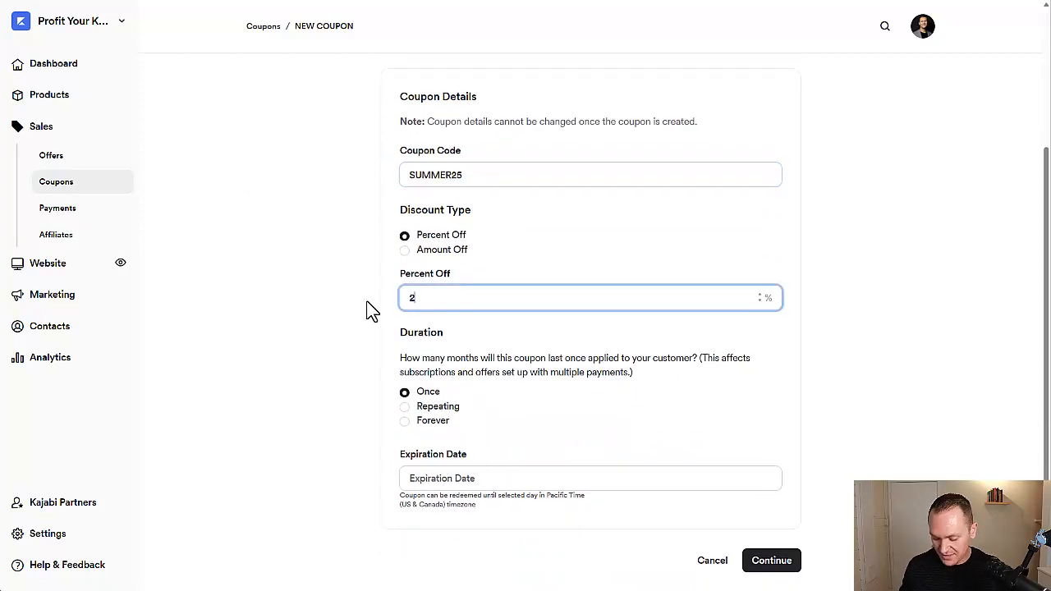
left_click(765, 567)
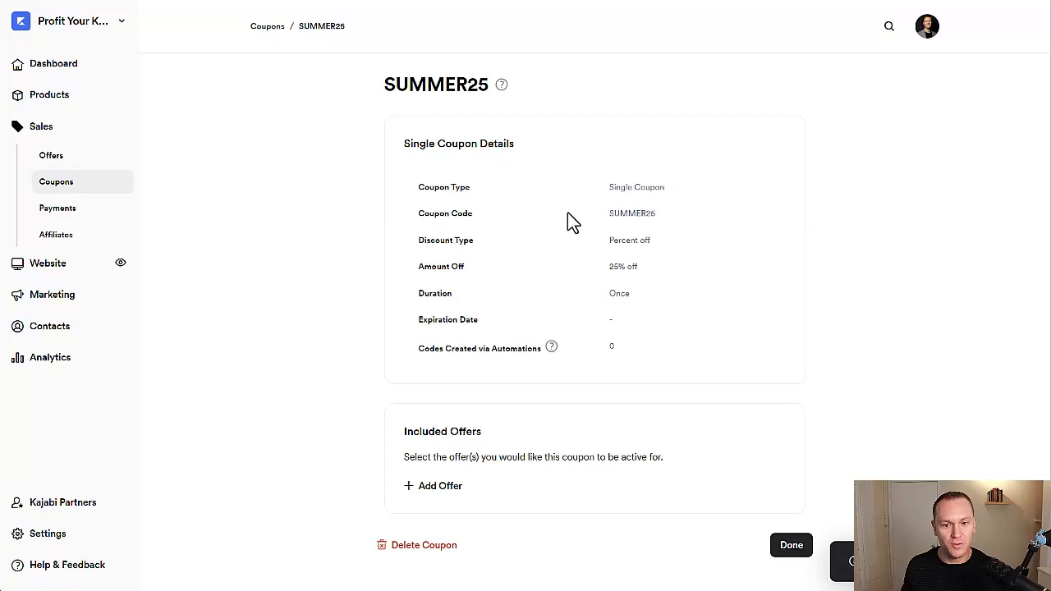
Add the Effortless Income Basic offer to the offers included in the SUMMER25 coupon.
left_click(431, 491)
left_click(453, 493)
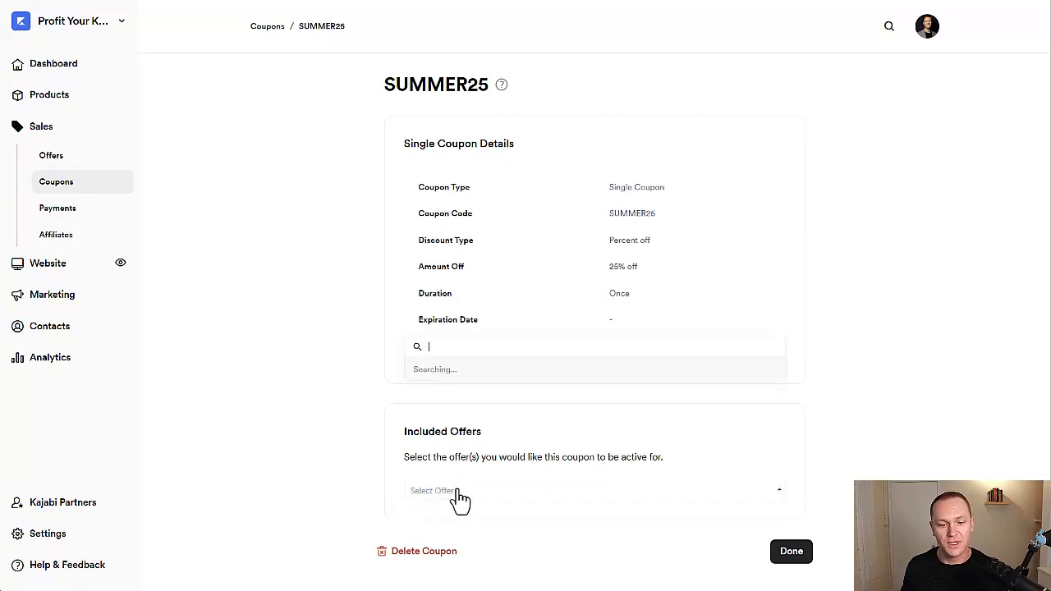
scroll(542, 411, "down", 5)
scroll(540, 421, "up", 1)
left_click(487, 403)
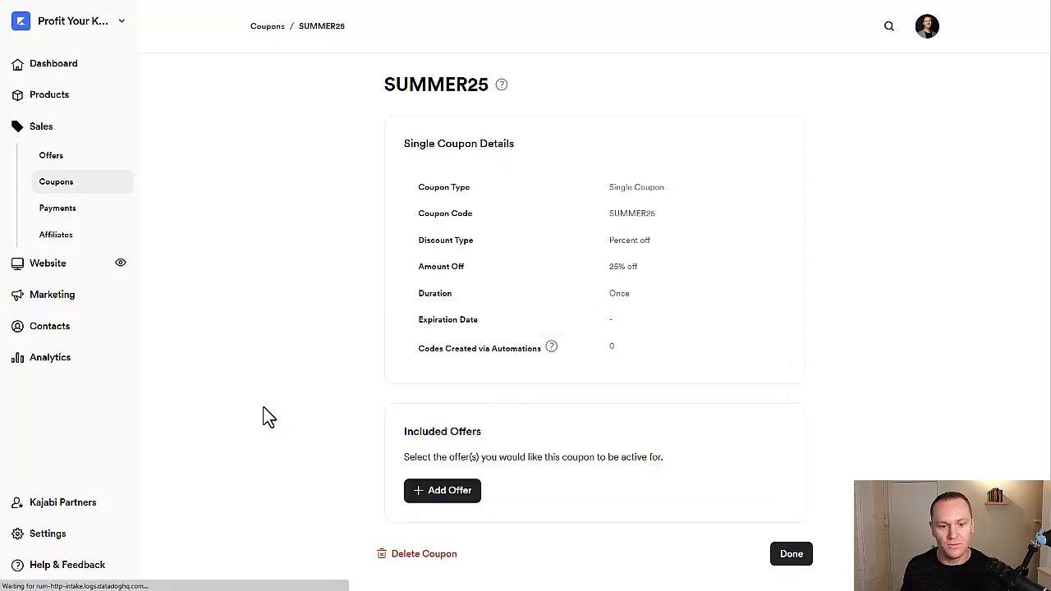
scroll(275, 410, "down", 2)
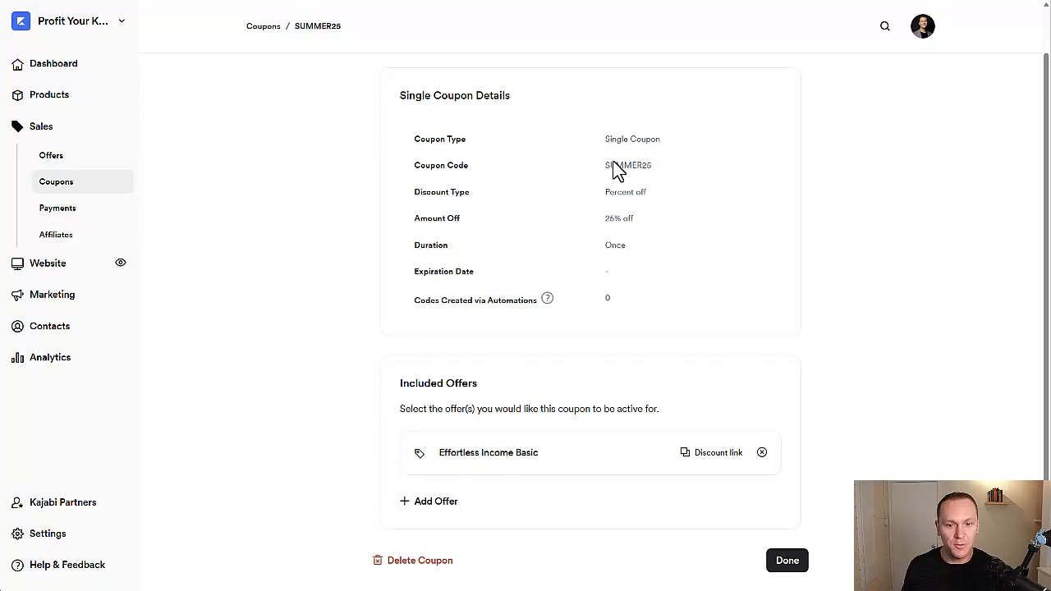
Highlight the coupon code in the details and copy the discount link of the Effortless Income Basic offer.
left_click_drag(607, 165, 666, 170)
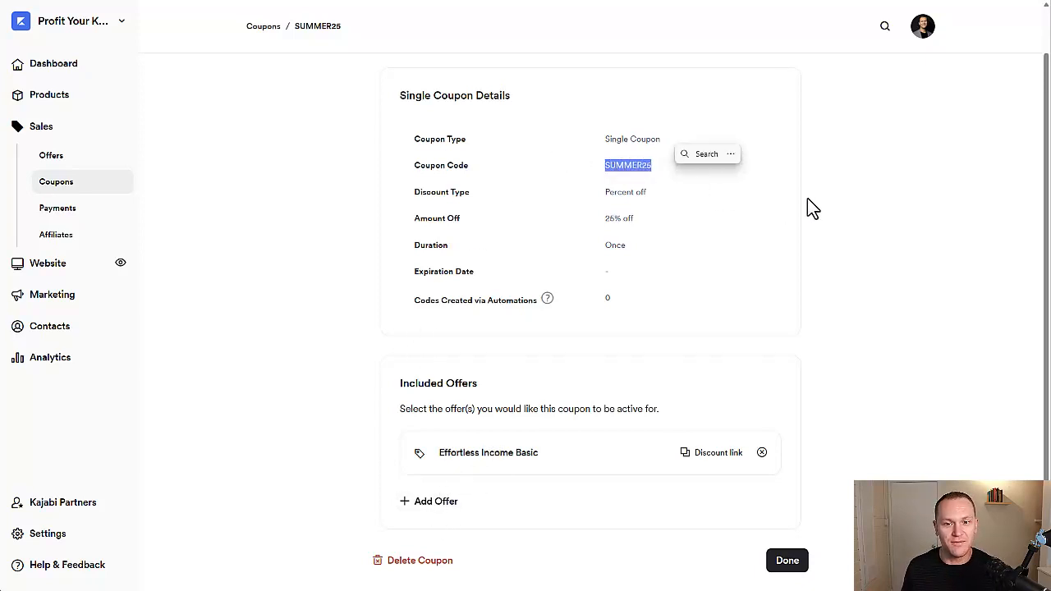
left_click(836, 192)
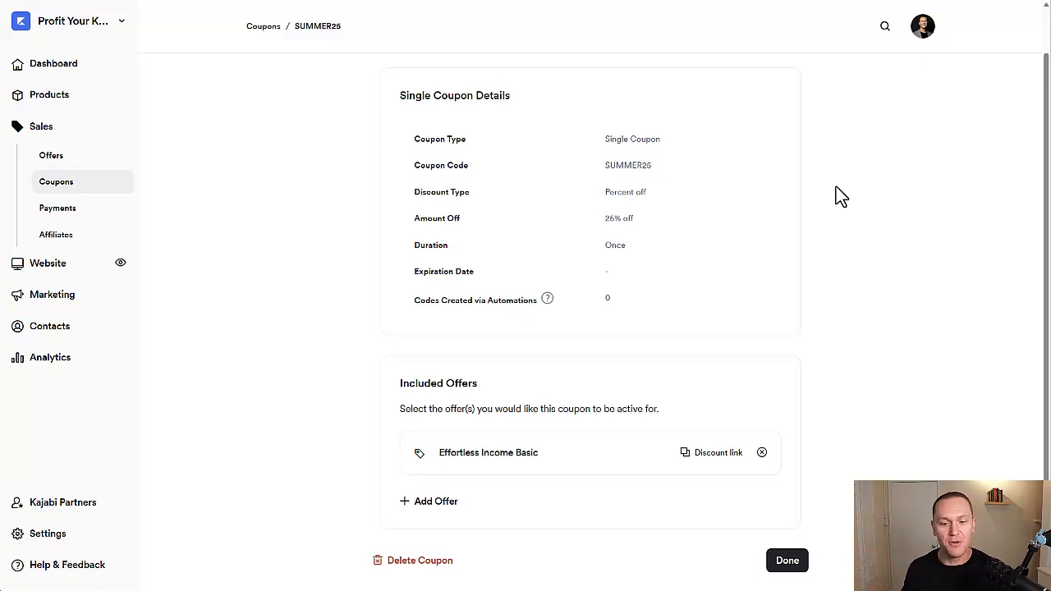
left_click(715, 458)
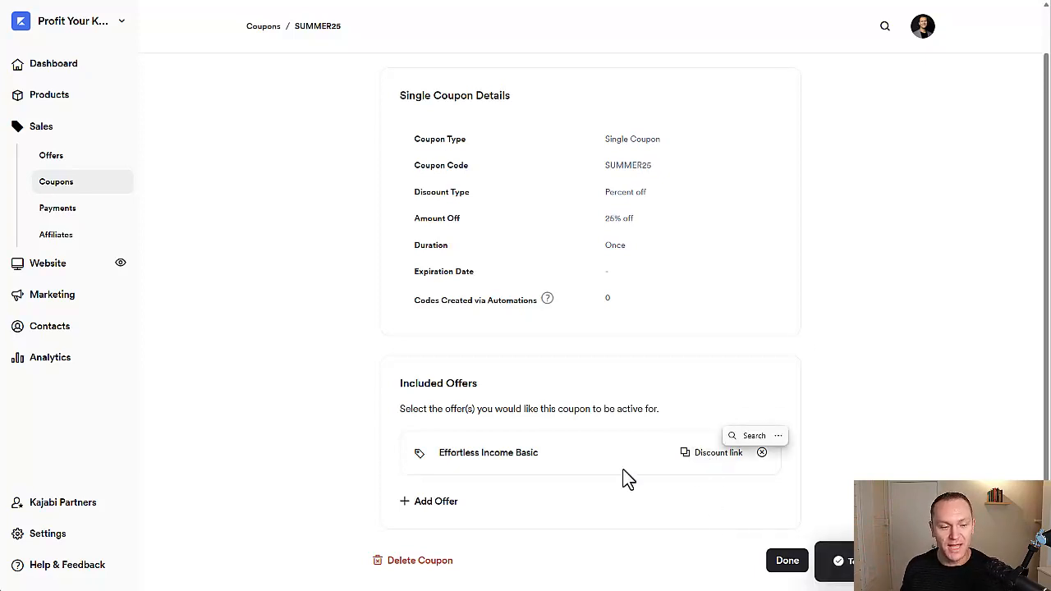
scroll(267, 294, "up", 1)
scroll(267, 294, "down", 1)
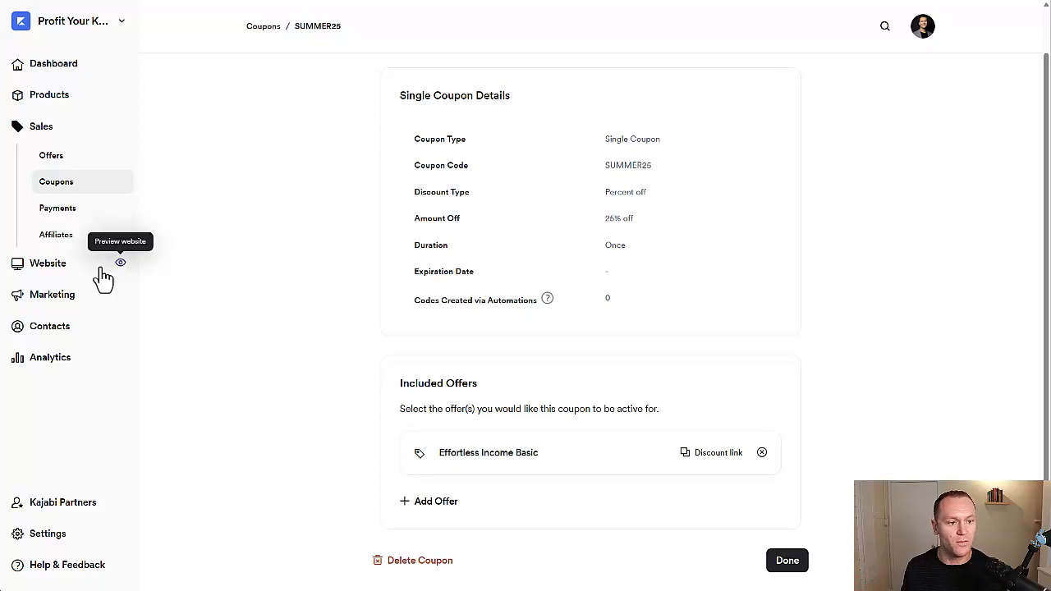
Go to the website's landing pages and start a new landing page.
left_click(50, 268)
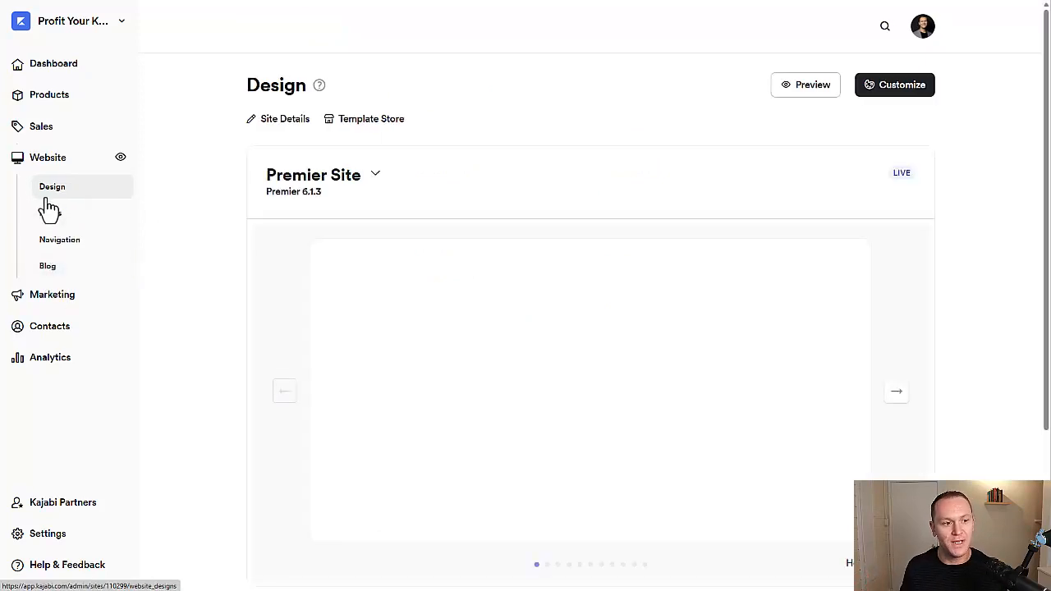
left_click(51, 215)
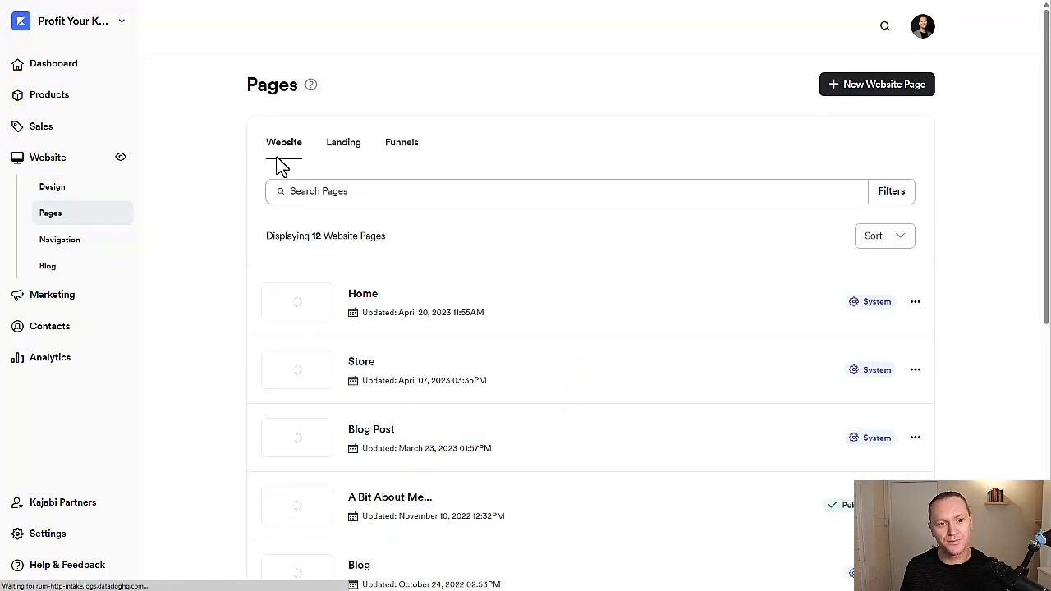
left_click(355, 148)
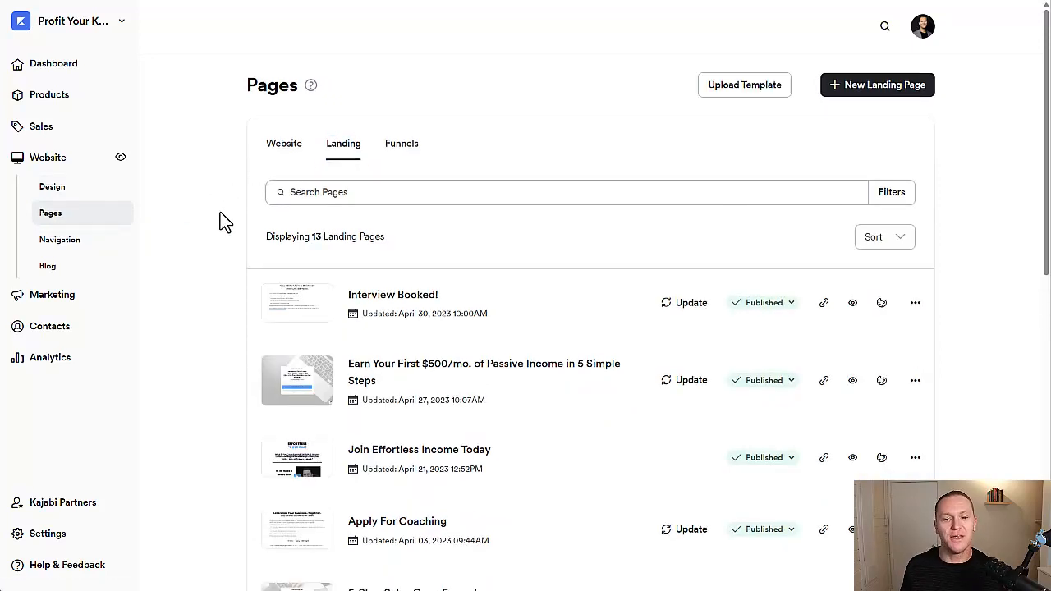
left_click(861, 102)
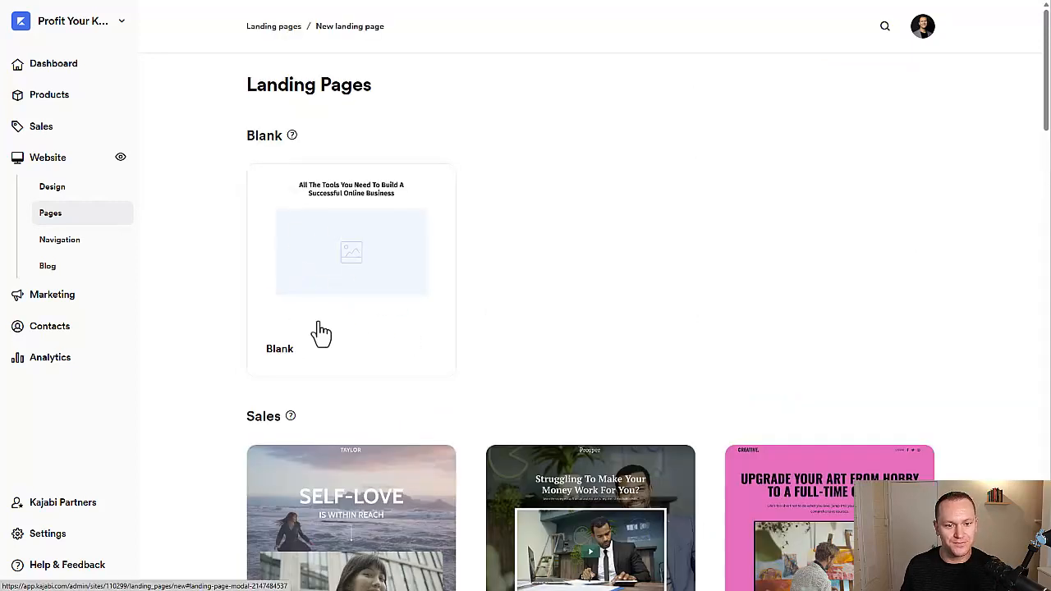
Create a landing page from the Blank template with the title COMPANY NAME.
left_click(327, 264)
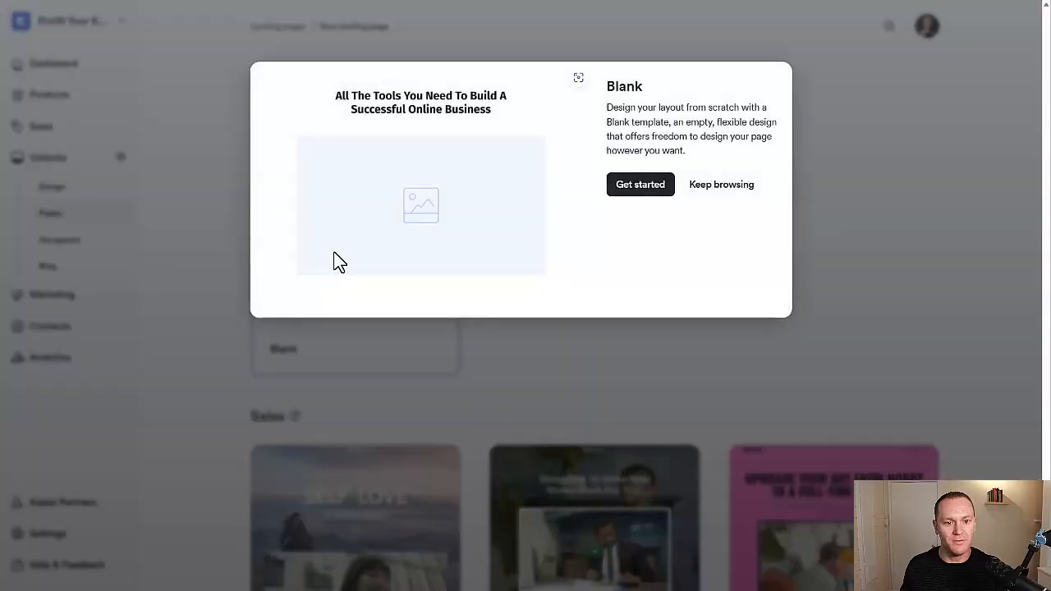
left_click(642, 194)
left_click(640, 203)
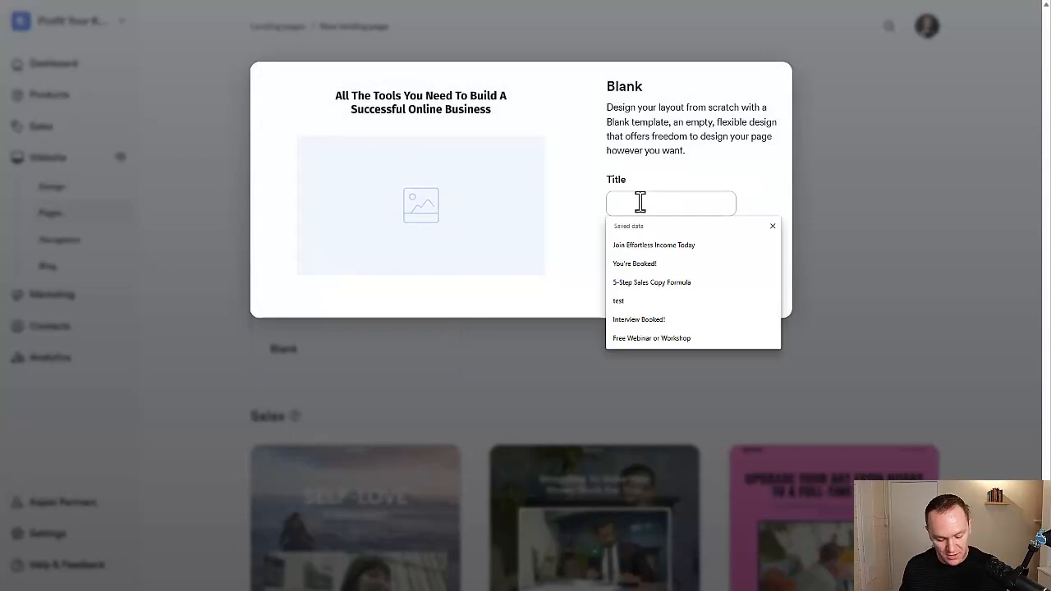
type("COMPANY NAME")
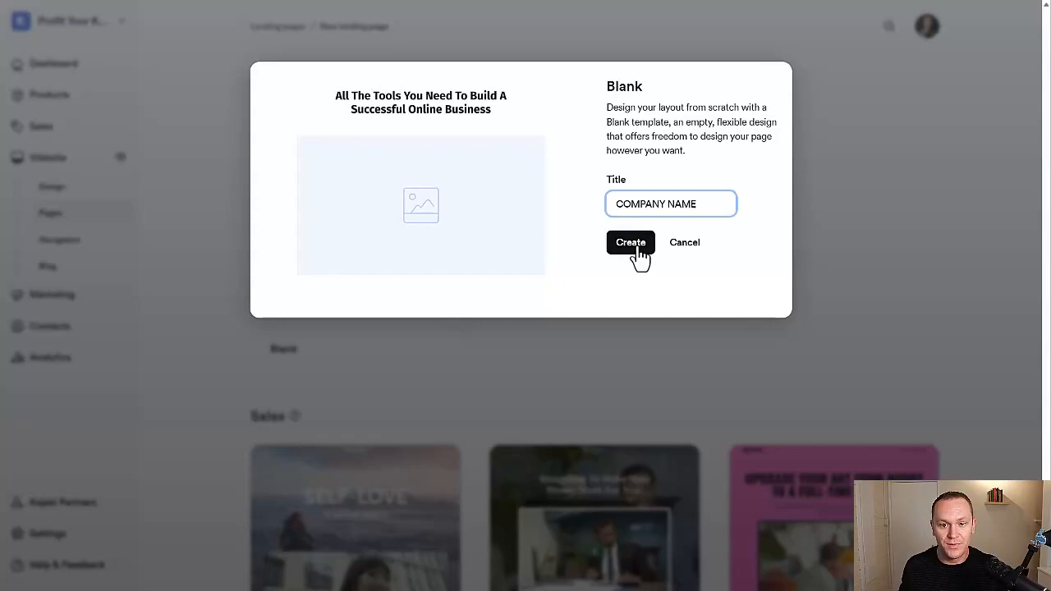
key("Return")
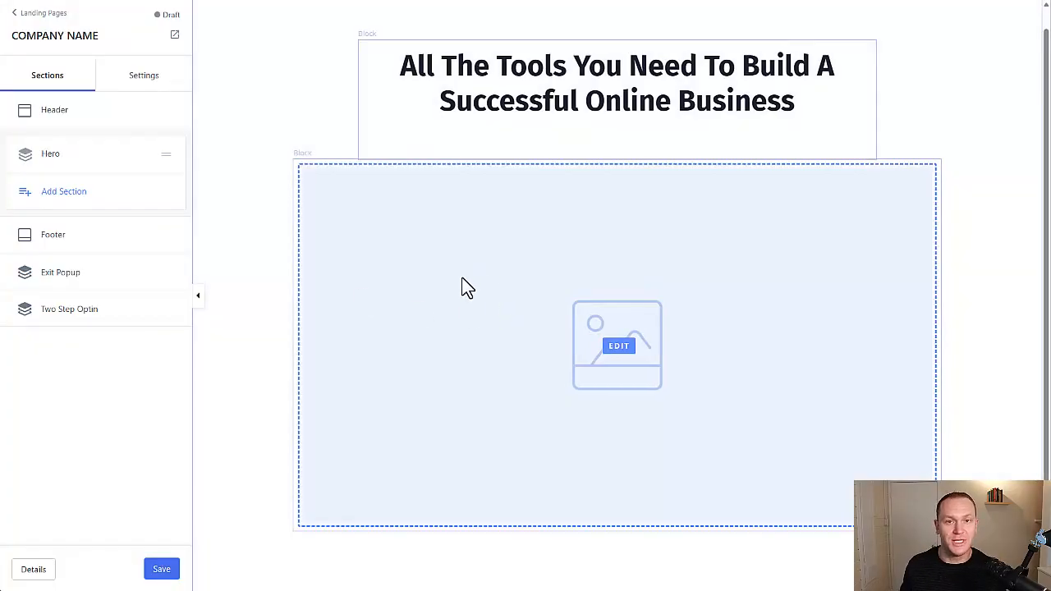
Add a Call to Action section below the Hero section and return to the page's section list.
left_click(55, 195)
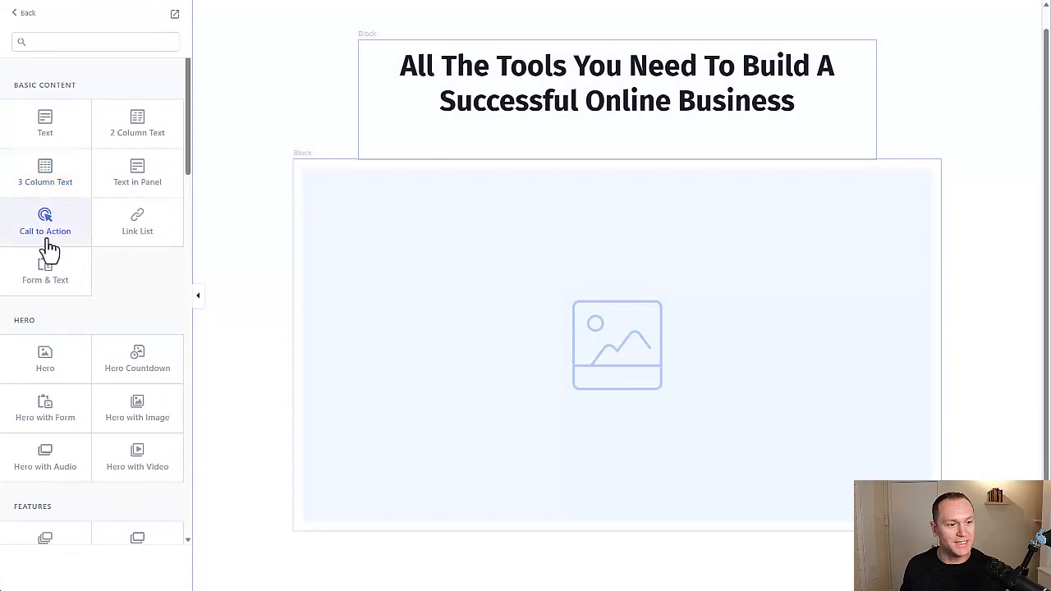
left_click(44, 216)
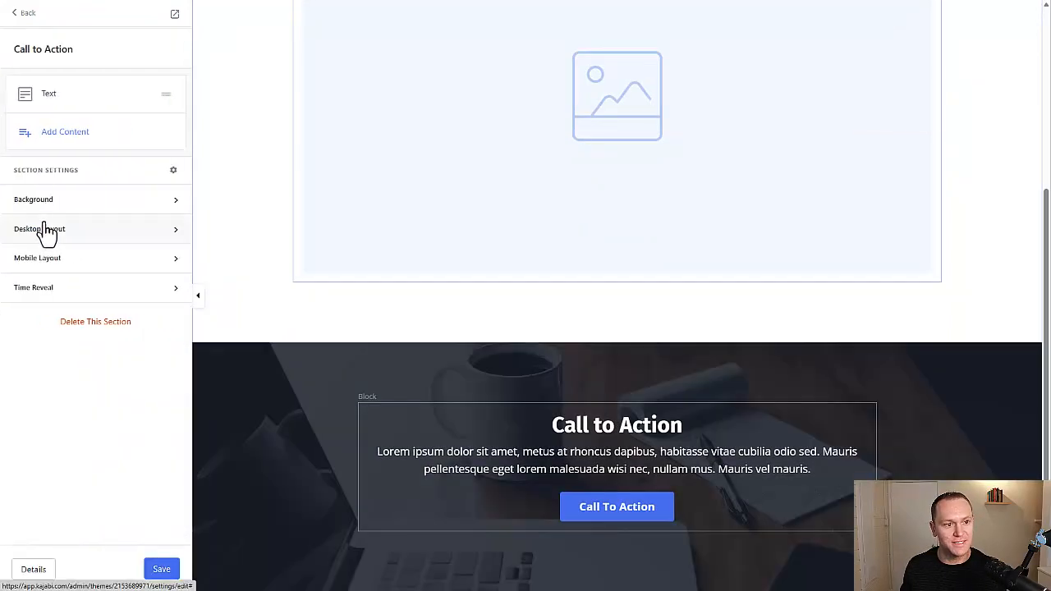
left_click(25, 13)
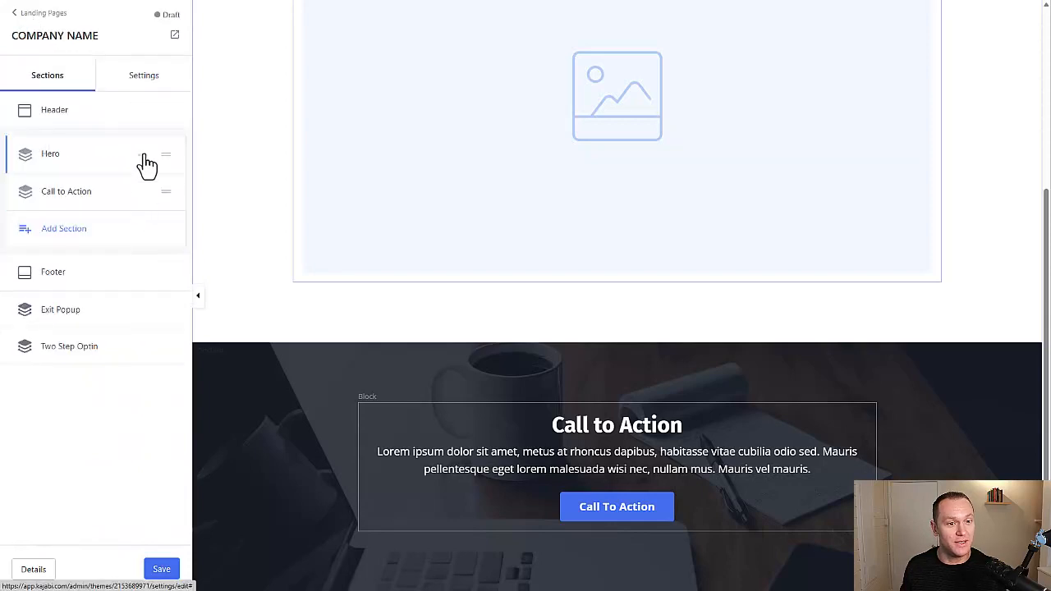
left_click(144, 156)
left_click(97, 246)
Make the Call To Action button go to a URL, using the copied SUMMER25 discount link, and save the page.
left_click(599, 176)
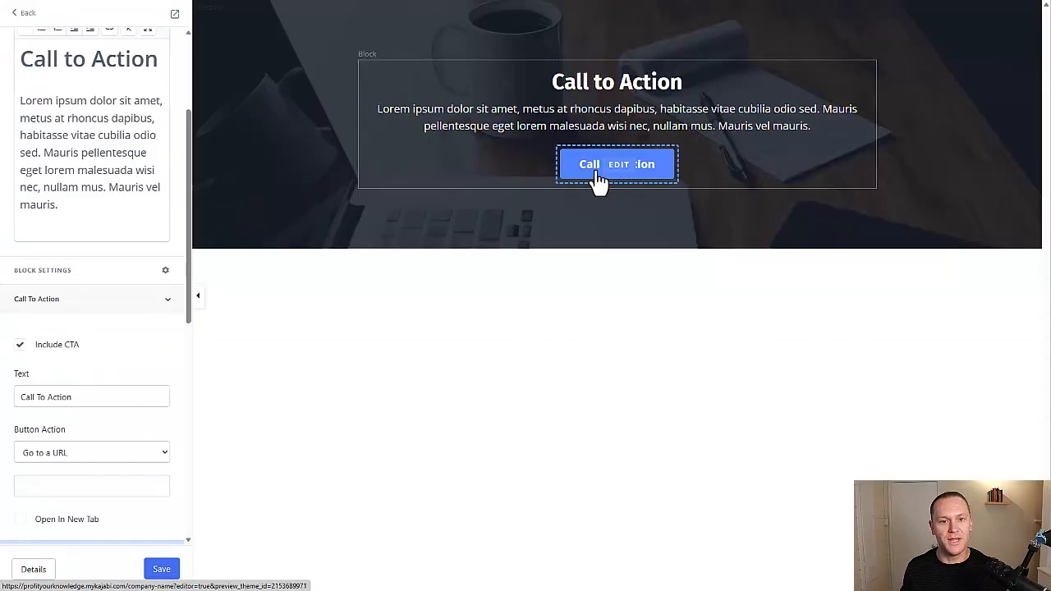
scroll(96, 413, "down", 3)
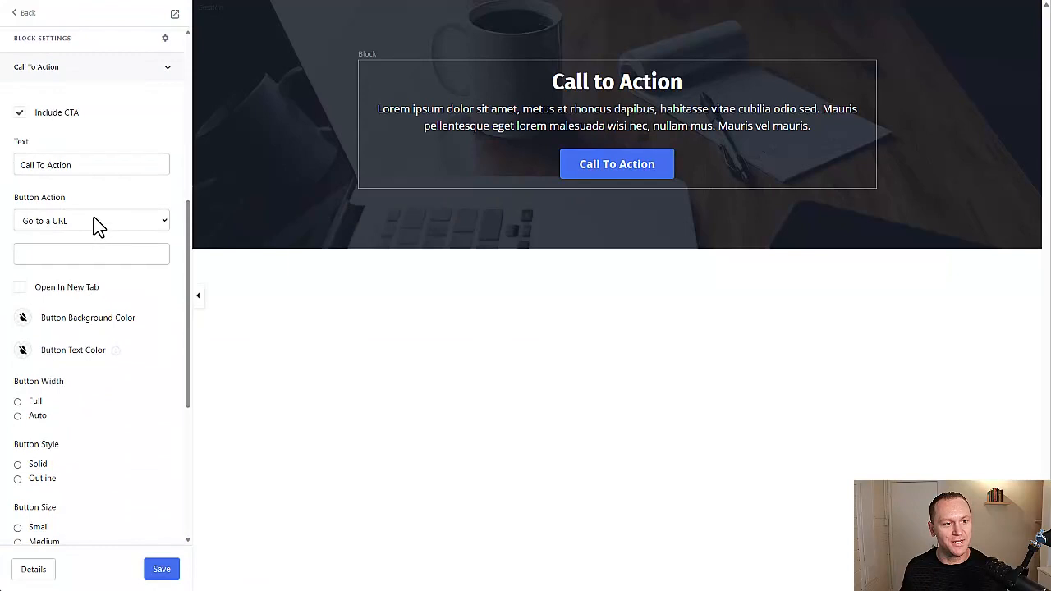
left_click(96, 221)
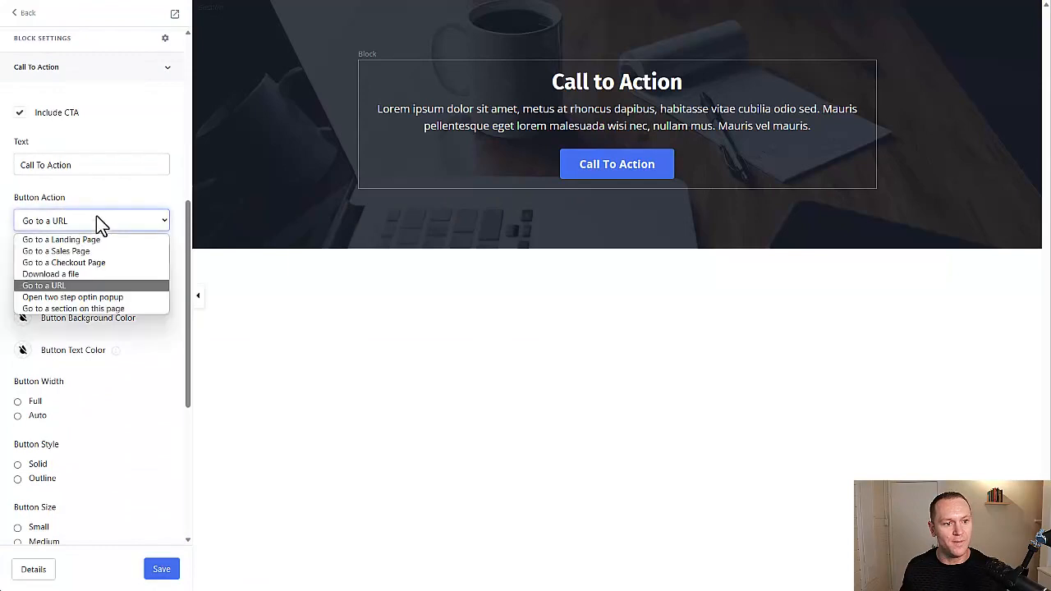
left_click(59, 285)
left_click(75, 254)
key("ctrl+v")
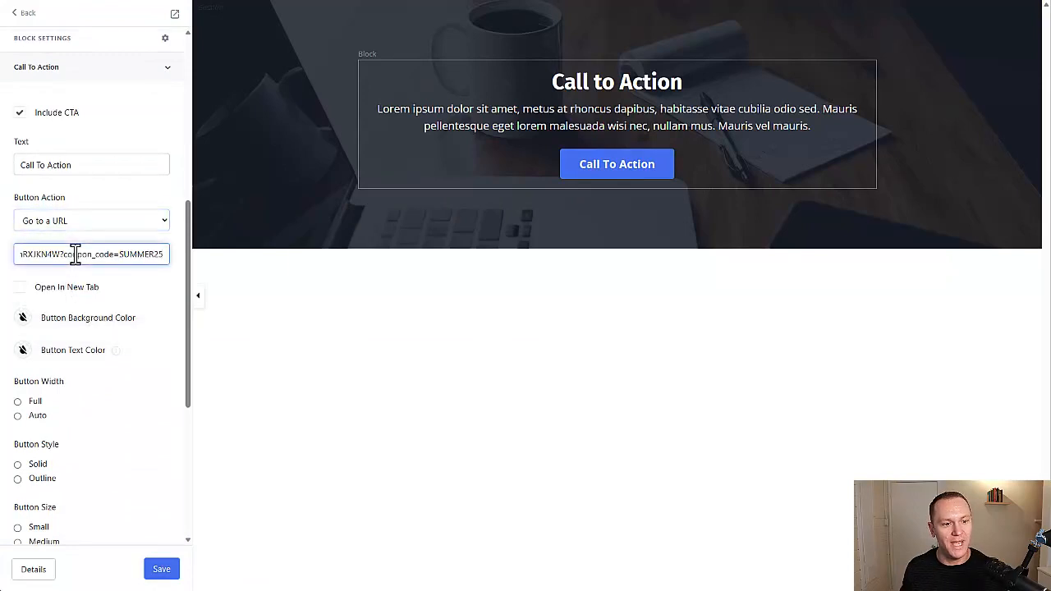
left_click_drag(159, 254, 11, 256)
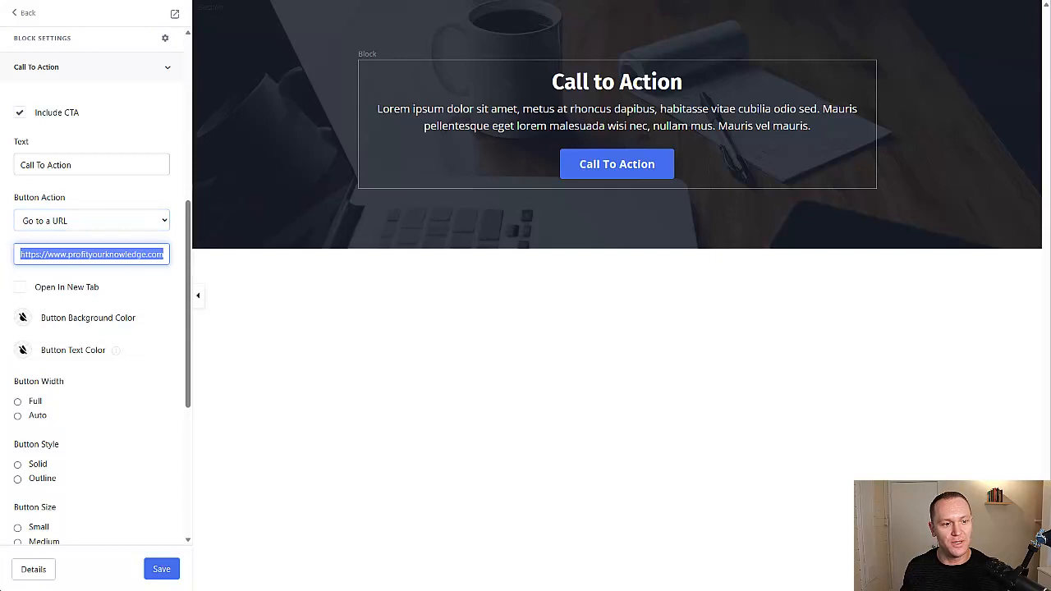
left_click(164, 570)
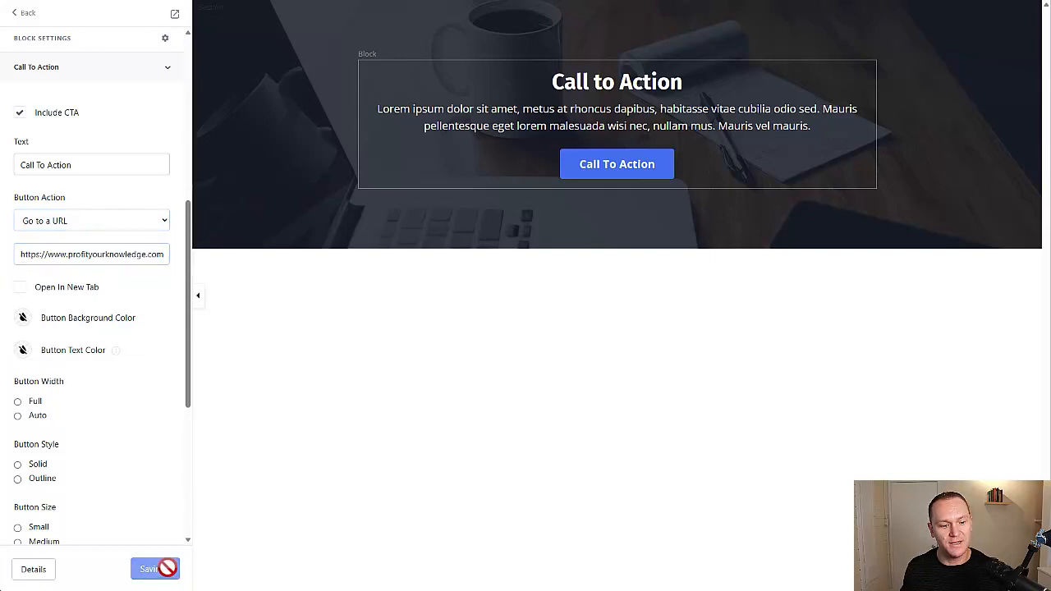
Open the landing page's details and change its URL ending to NAME.
left_click(33, 573)
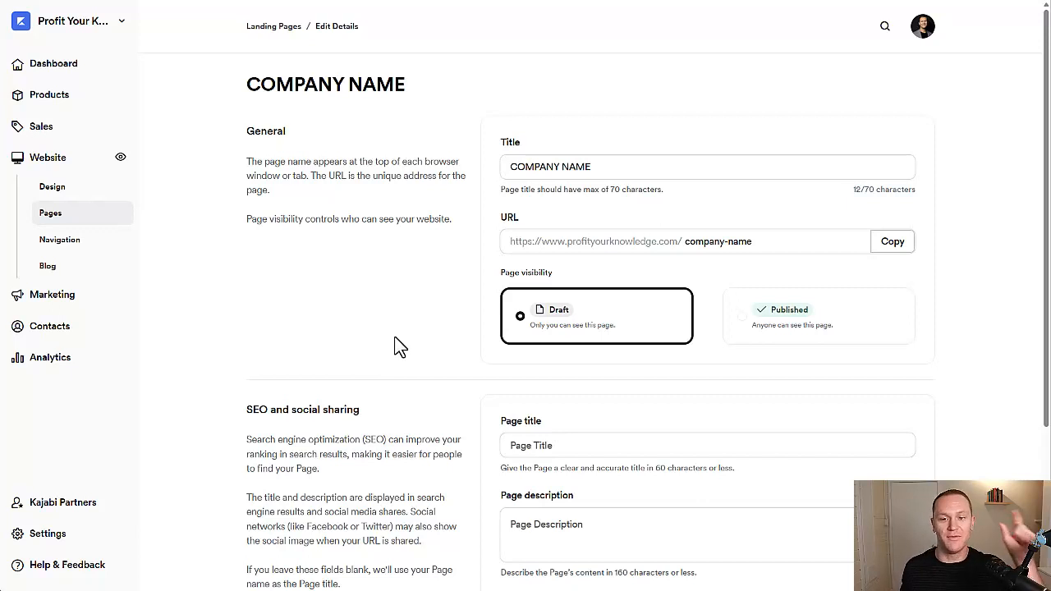
left_click_drag(771, 241, 654, 236)
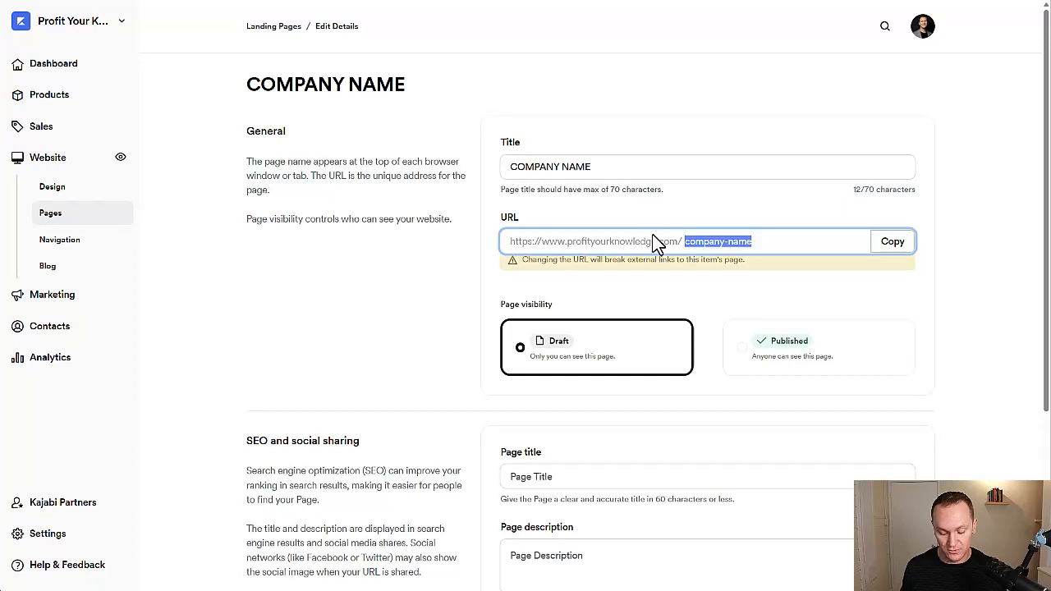
type("NAME")
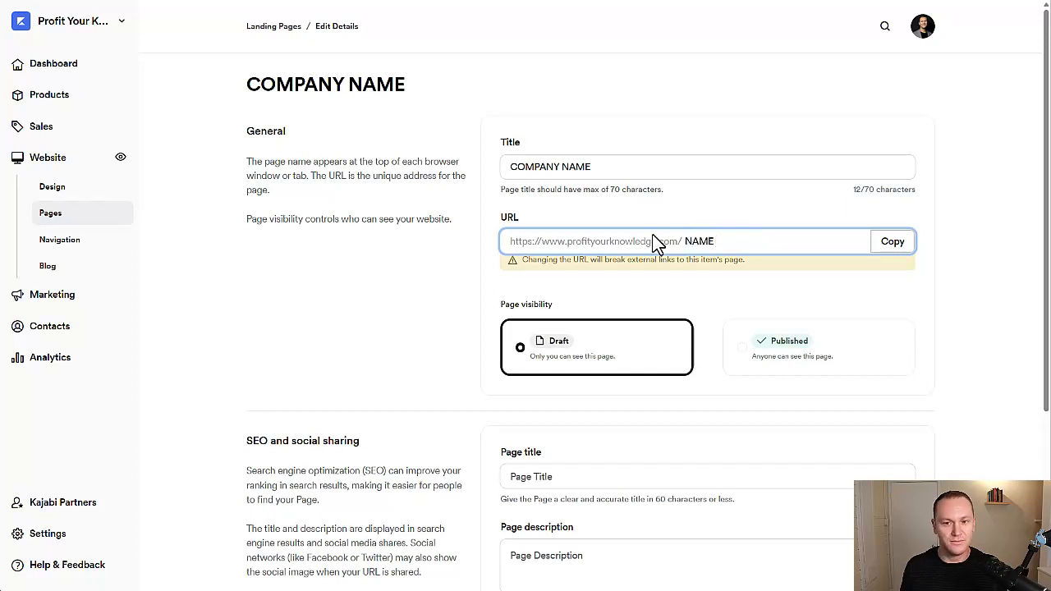
Set the page visibility to Published and copy the page URL.
left_click(742, 355)
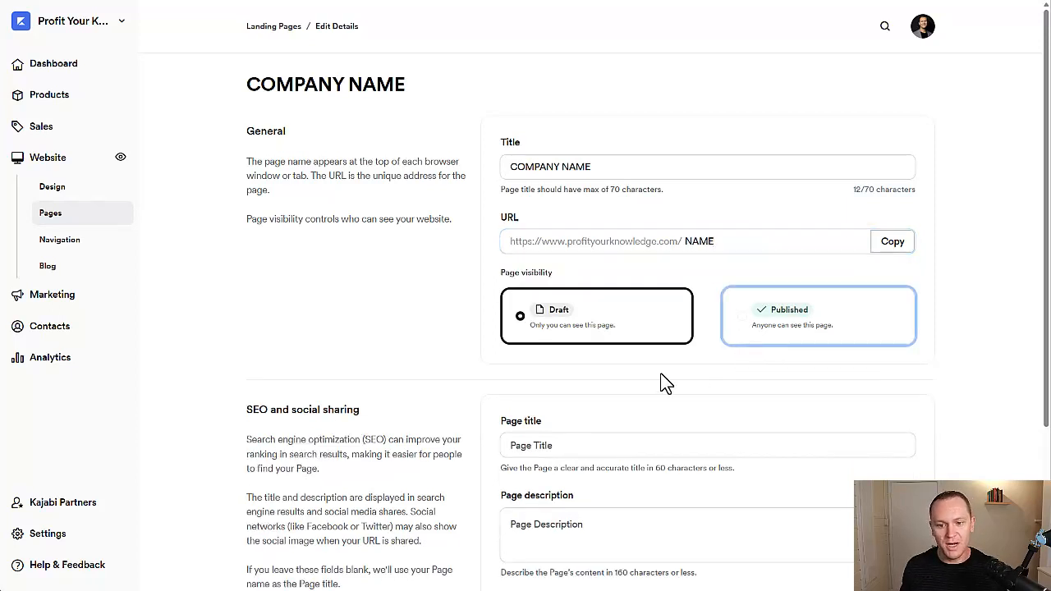
left_click(728, 325)
left_click(889, 244)
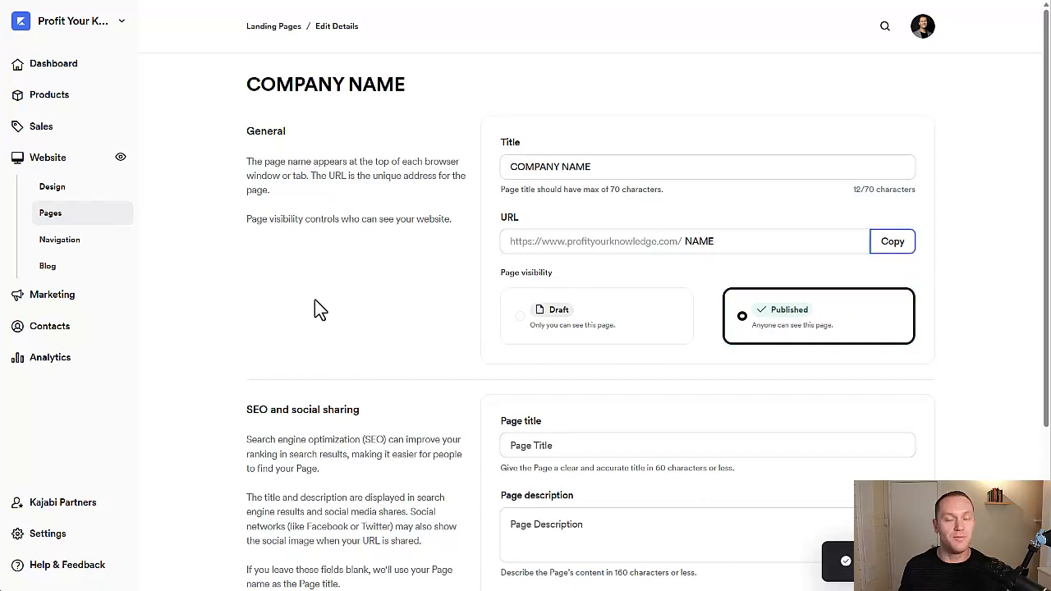